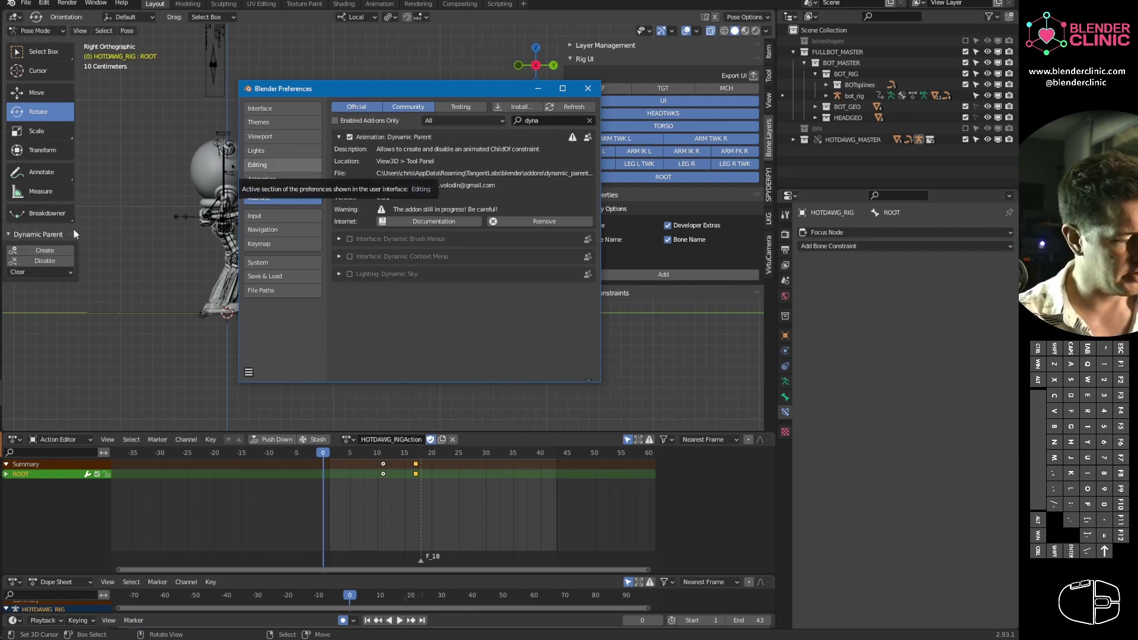
Close the preferences and play back the grab animation with gizmos and overlays hidden, stopping the timeline on frame 23
left_click(588, 89)
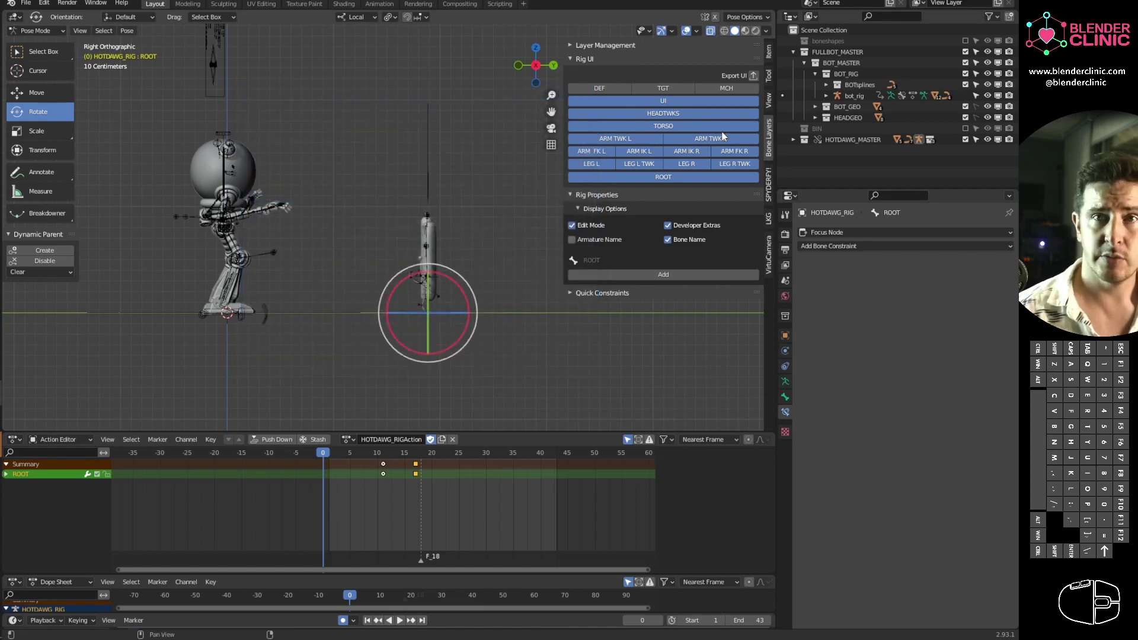
mouse_move(335, 456)
left_mouse_down()
mouse_move(463, 451)
mouse_move(344, 443)
left_mouse_up()
middle_click_drag(357, 390, 466, 305, "ctrl")
left_click(661, 32)
key("shift+alt+z")
left_click(331, 456)
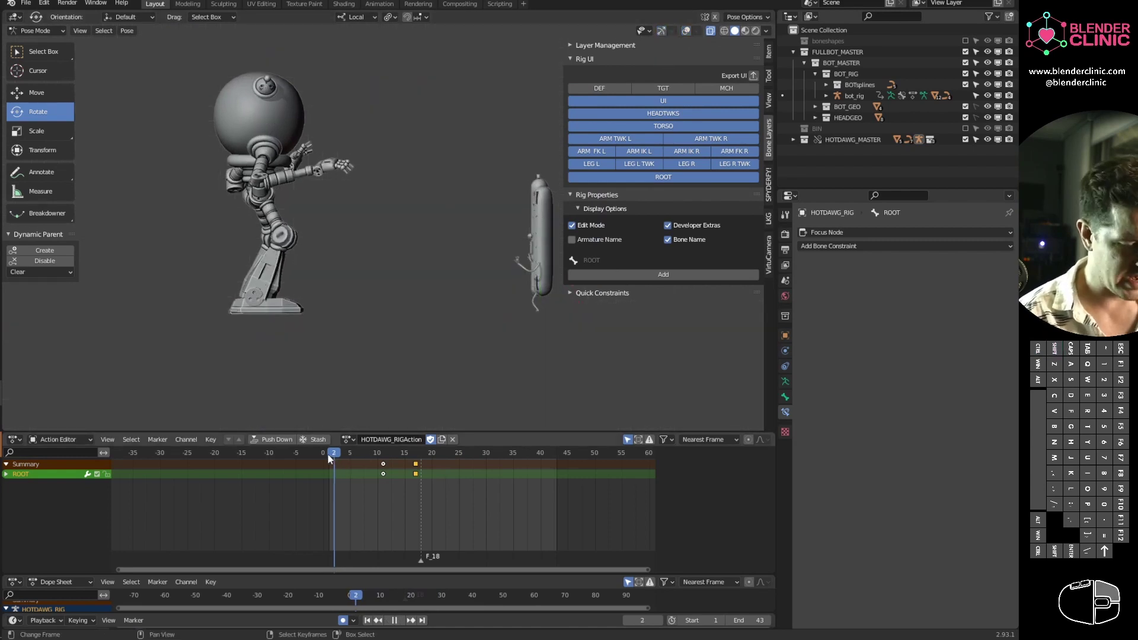
key("space")
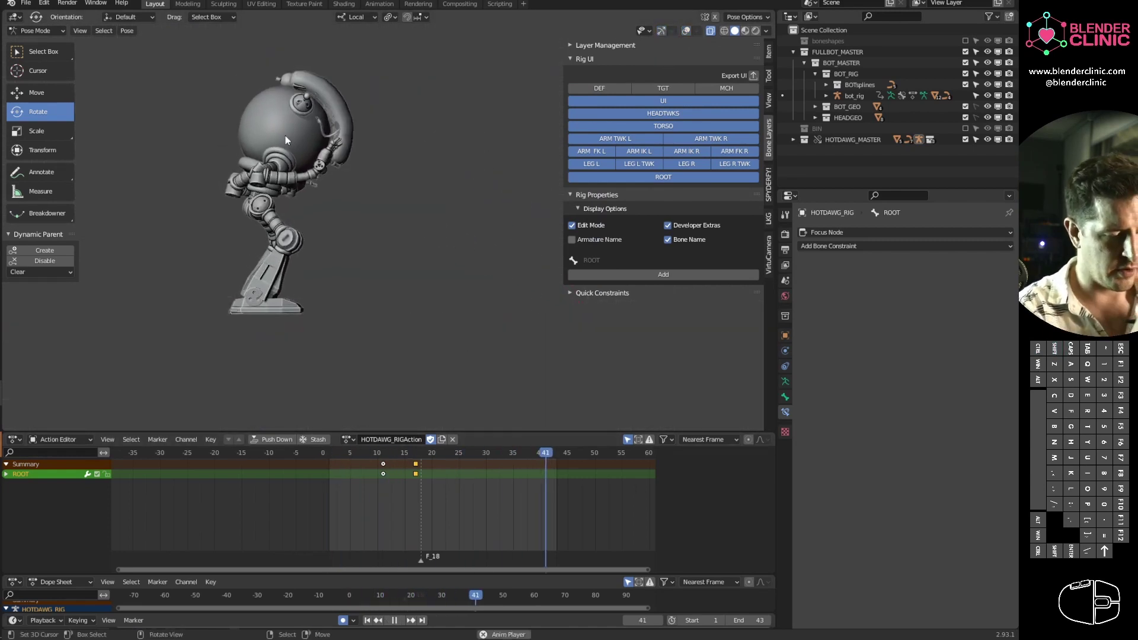
key("shift+space")
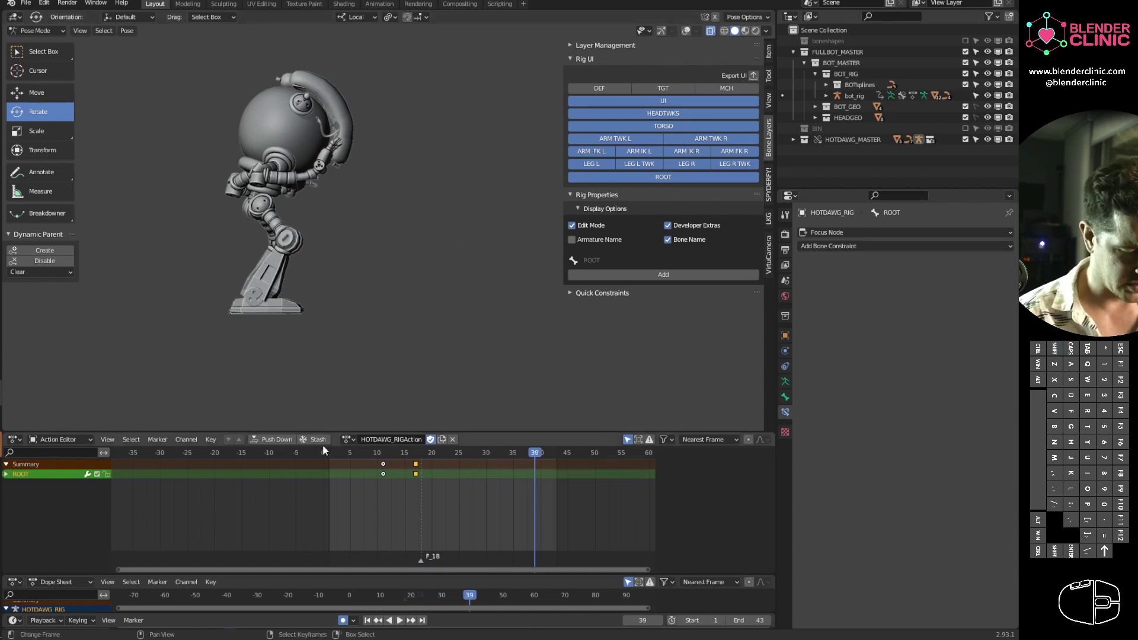
left_click_drag(373, 454, 446, 452)
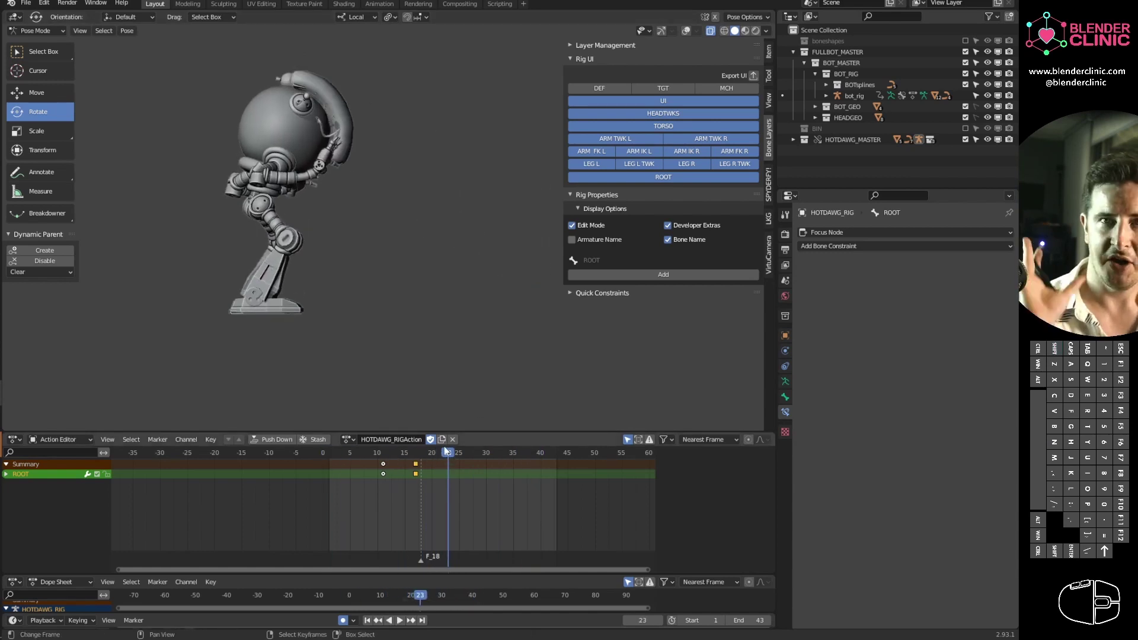
Show the overlays and gizmos again and select the CTRL-TORSO bone of bot_rig in Pose Mode
left_click(686, 32)
left_click(662, 31)
middle_click_drag(412, 277, 444, 248, "shift")
key("alt+a")
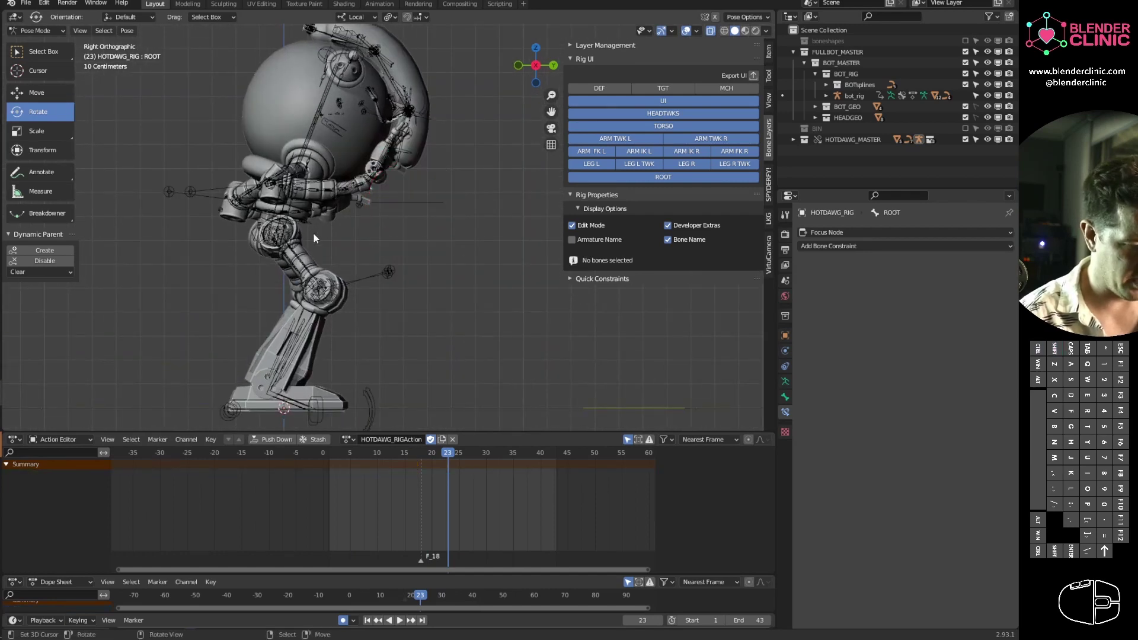
key("Tab")
right_click(304, 219)
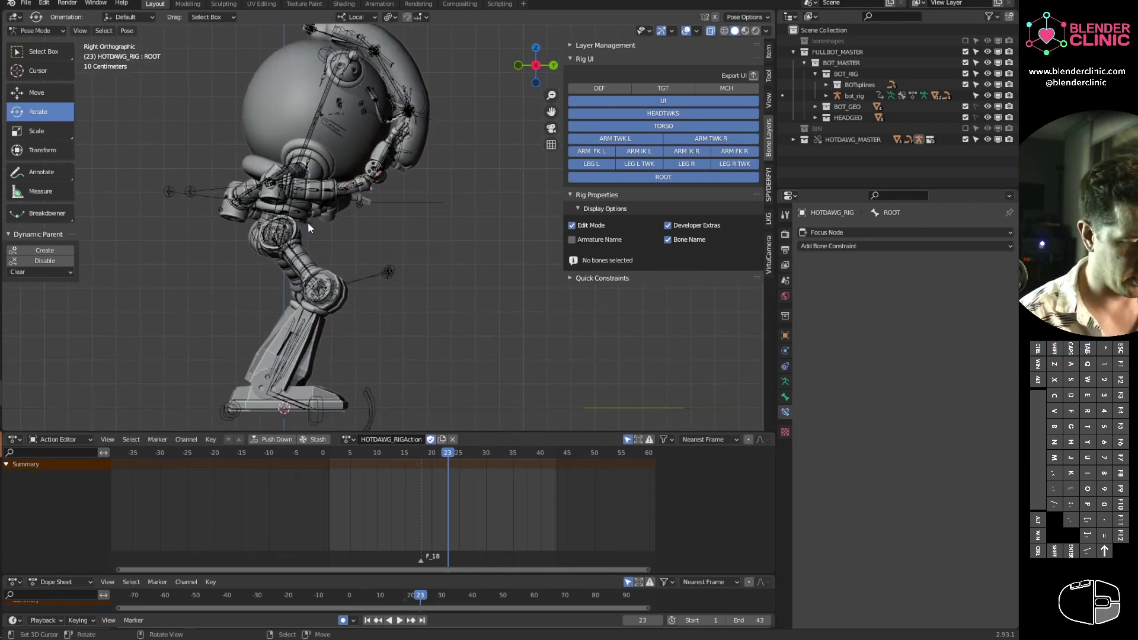
key("Tab")
right_click(294, 218)
key("Tab")
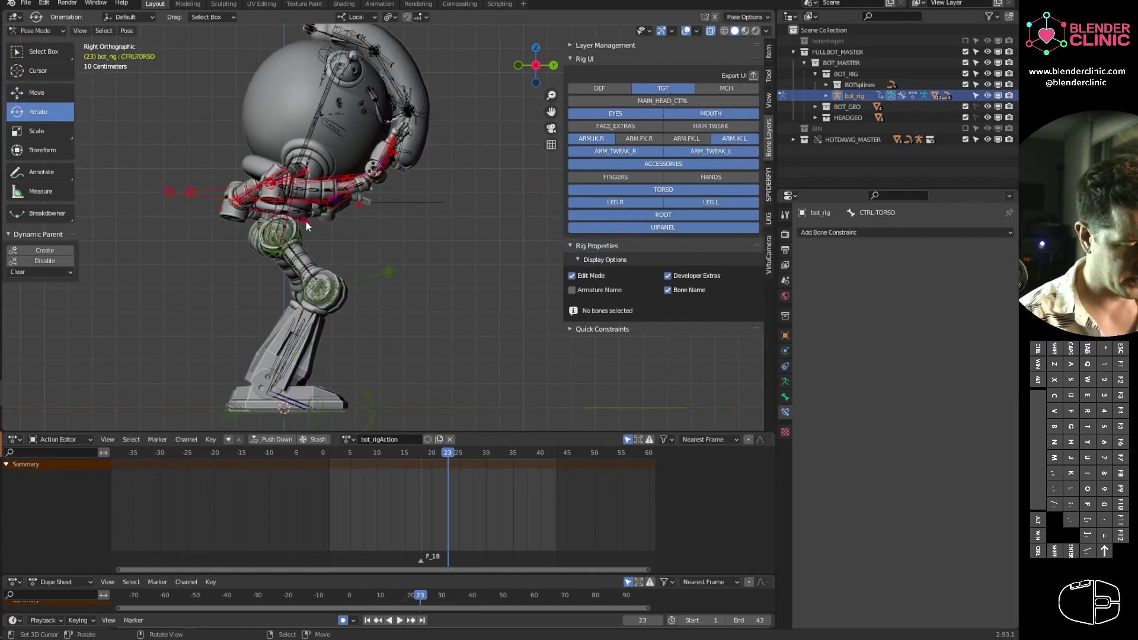
right_click(308, 221)
Try rotating the robot's CTRL-TORSO bone at frames 21 and 28
left_click_drag(407, 455, 438, 453)
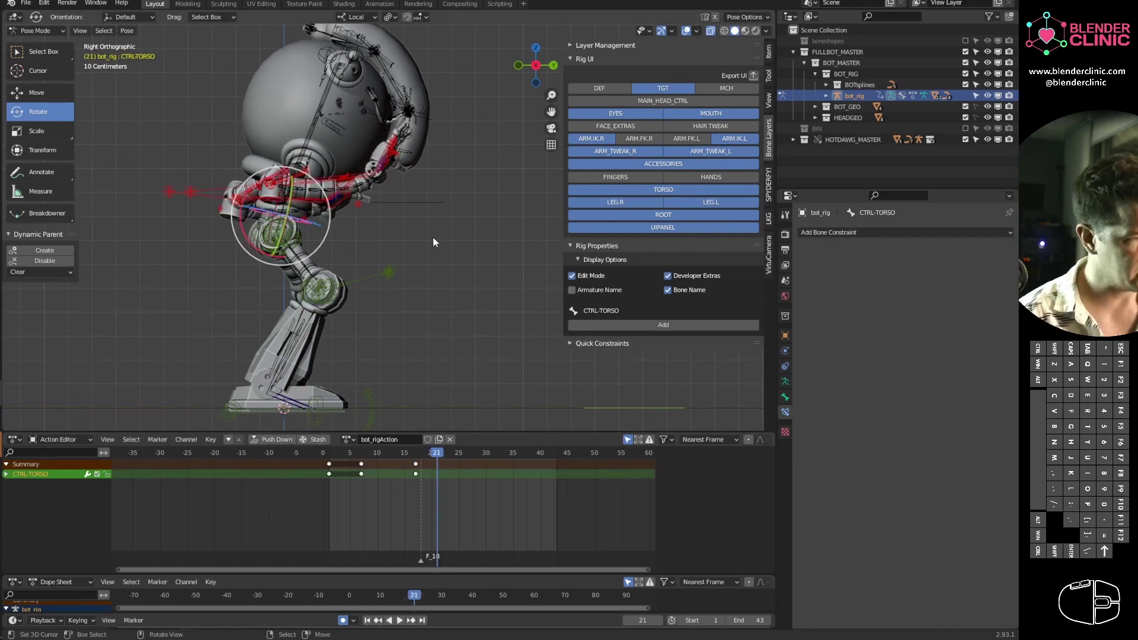
key("r")
right_click(421, 221)
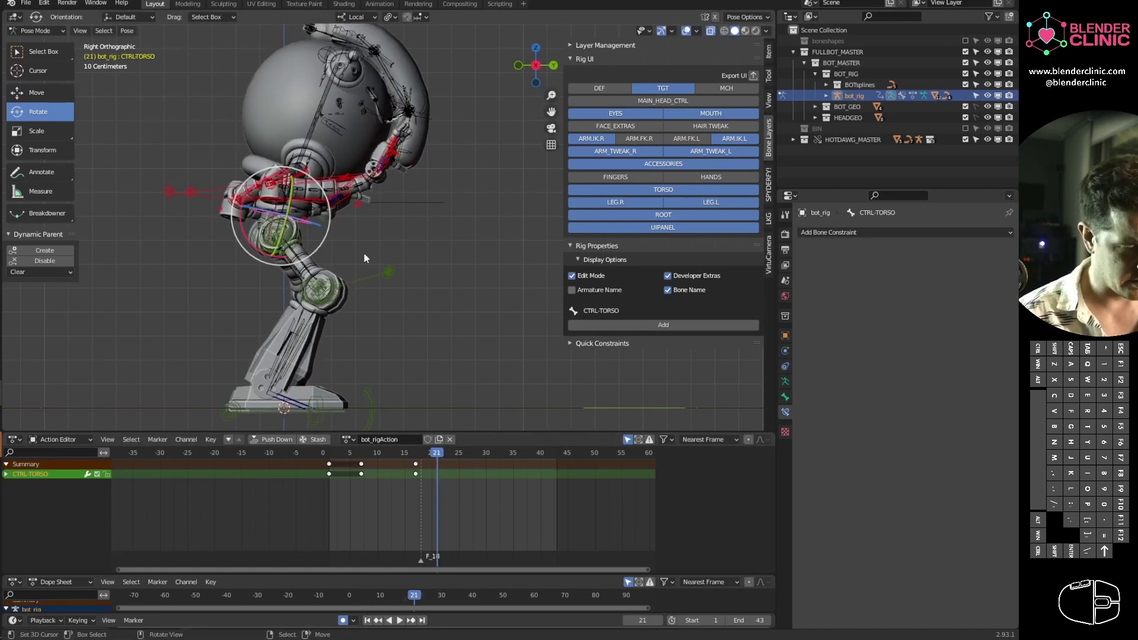
left_click_drag(382, 457, 477, 458)
key("r")
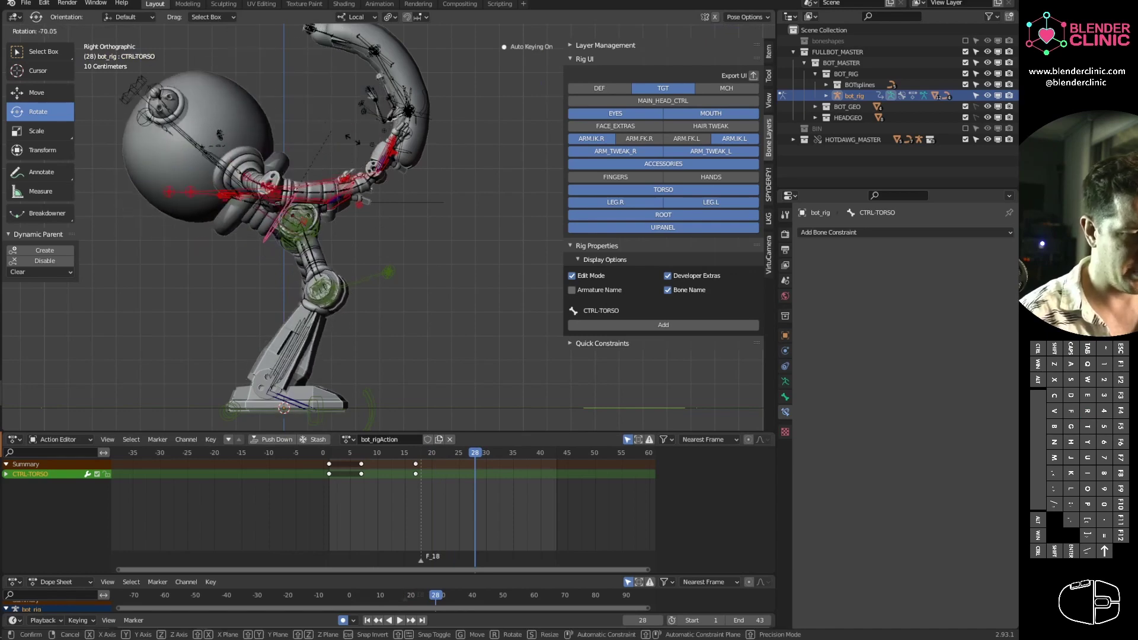
right_click(429, 201)
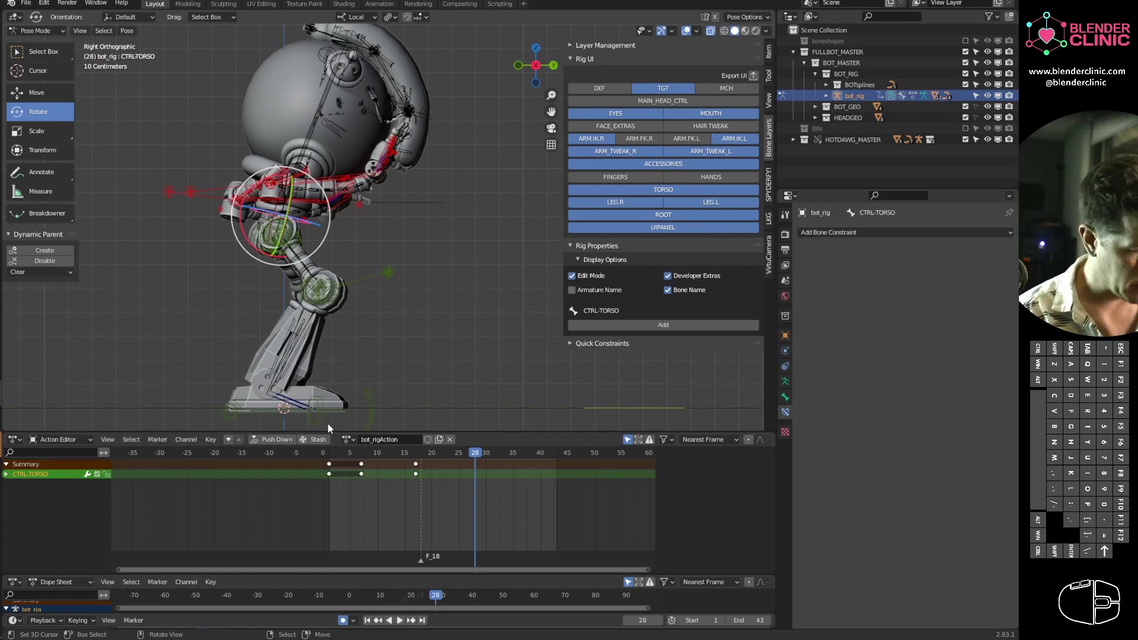
left_click_drag(321, 246, 330, 265)
right_click(331, 264)
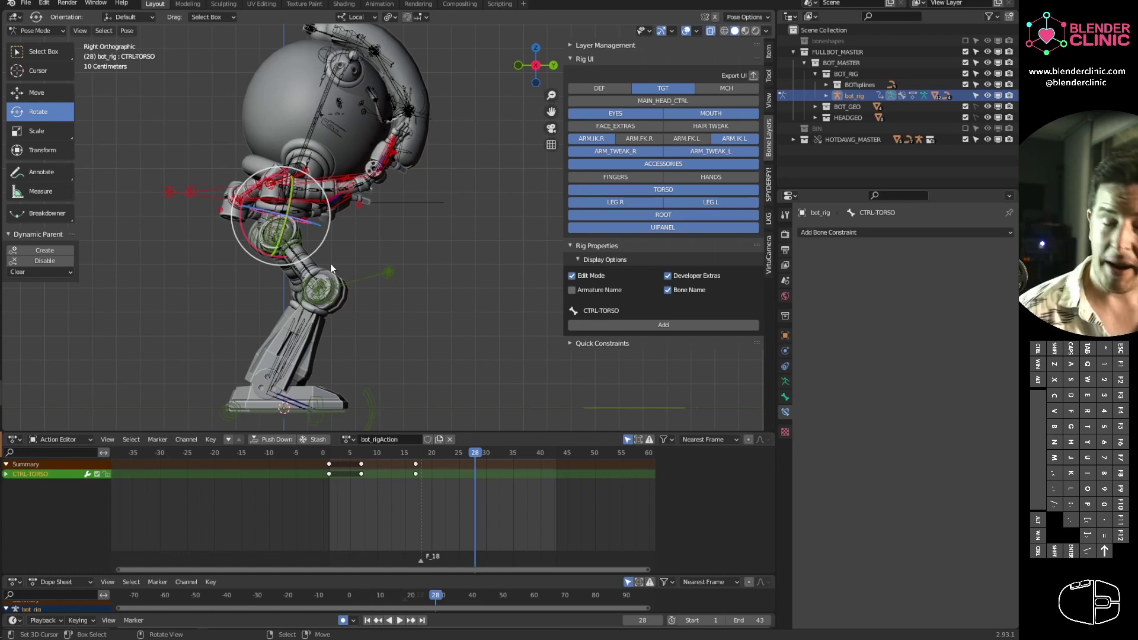
Switch from bot_rig to HOTDAWG_RIG in Pose Mode and select its ROOT bone
key("Tab")
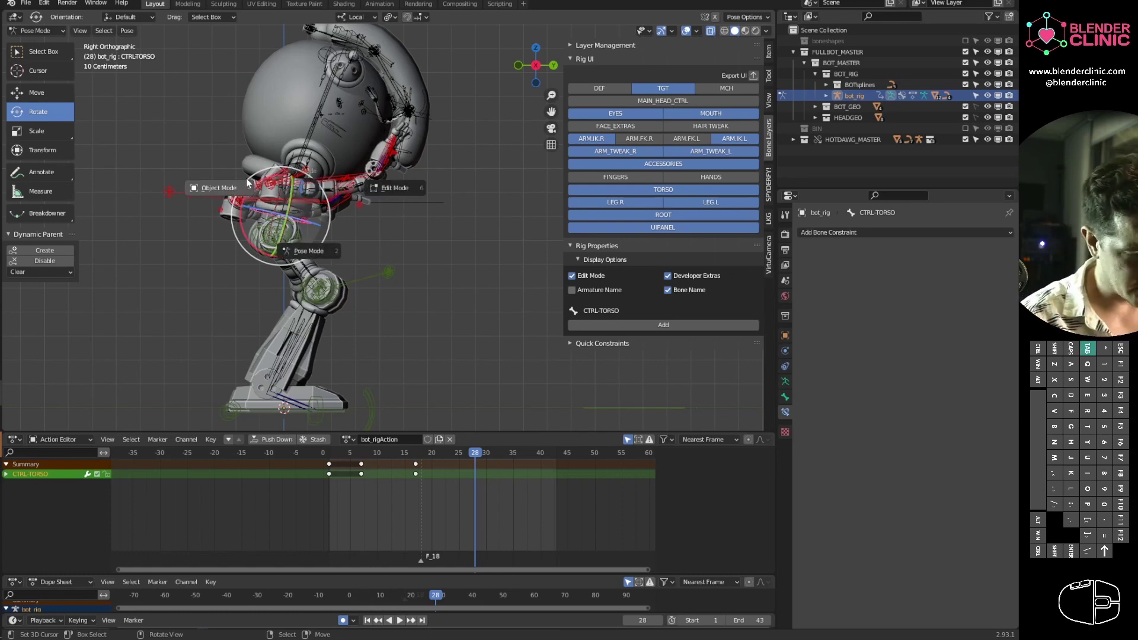
right_click(402, 203)
key("Tab")
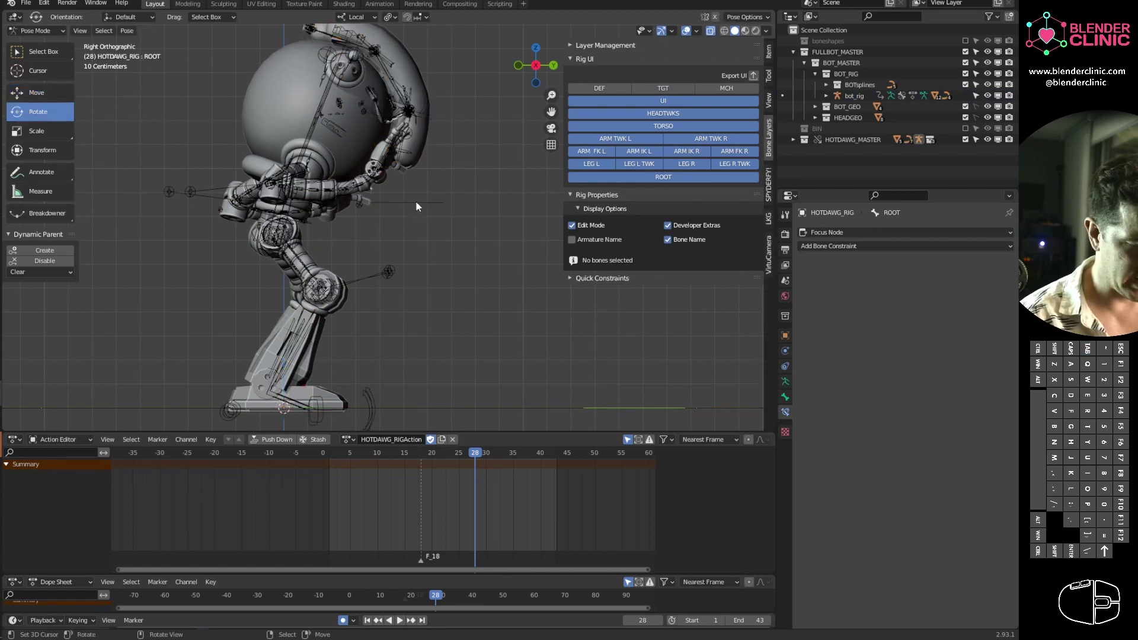
right_click(415, 202)
middle_click_drag(476, 188, 488, 218, "shift")
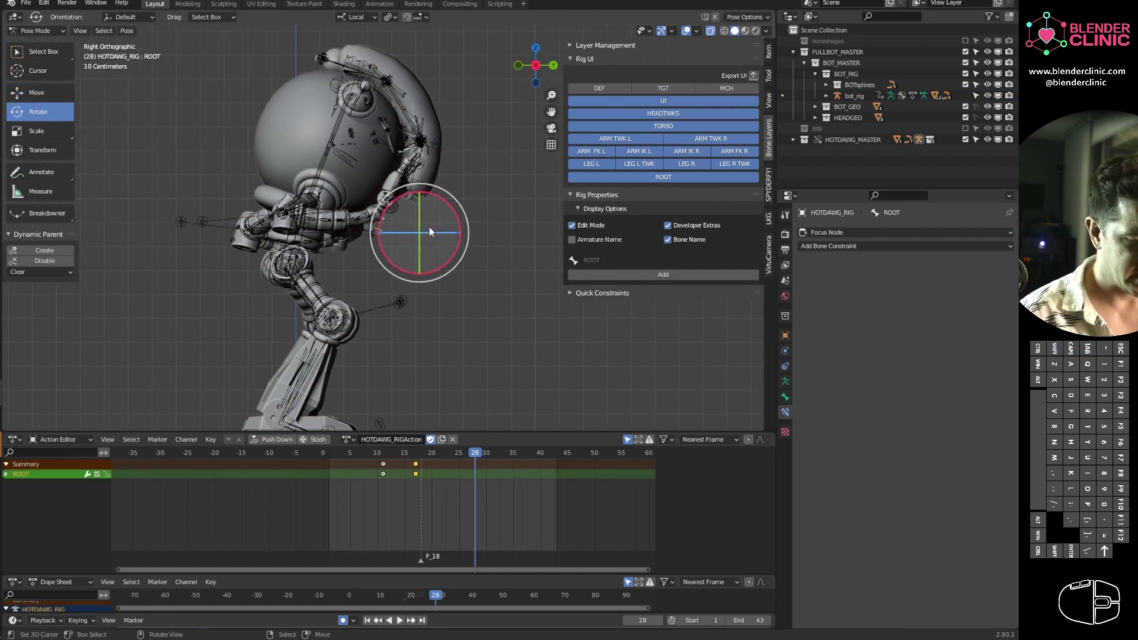
Switch to bot_rig in Pose Mode and select its chest bone TGT-CHEST.C to read the bone's name
right_click(318, 169)
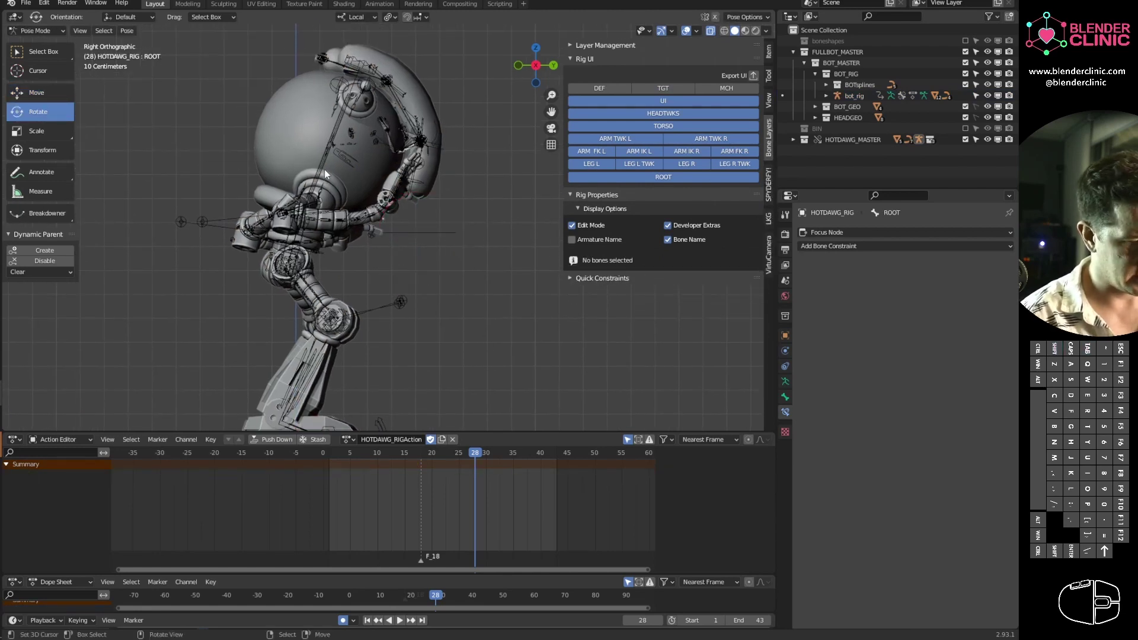
key("Tab")
right_click(326, 163)
key("Tab")
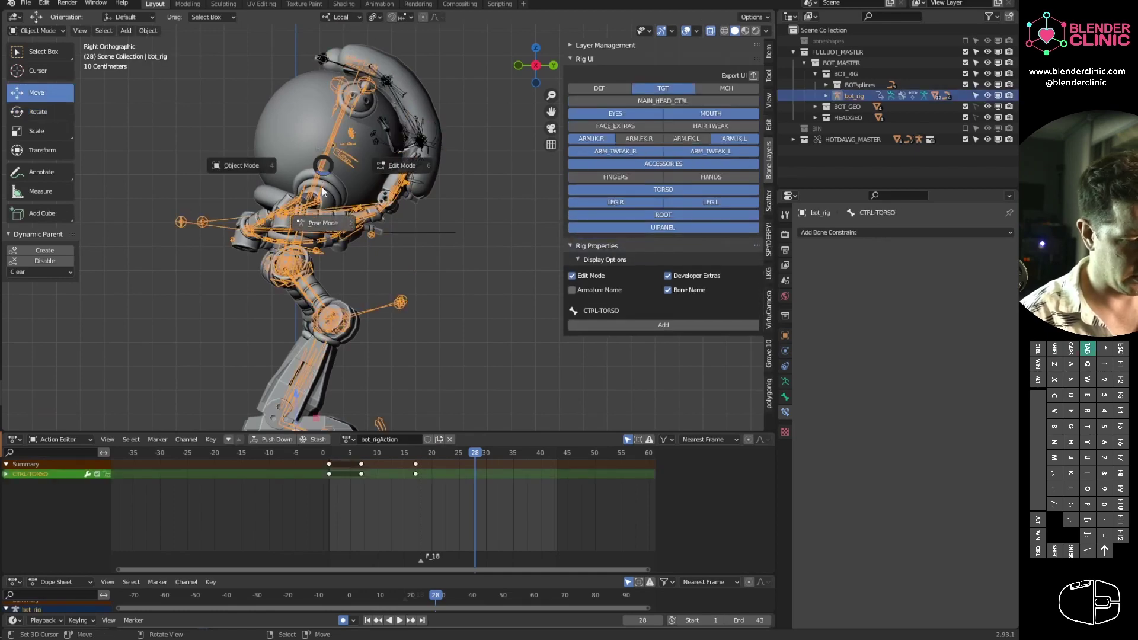
right_click(323, 172)
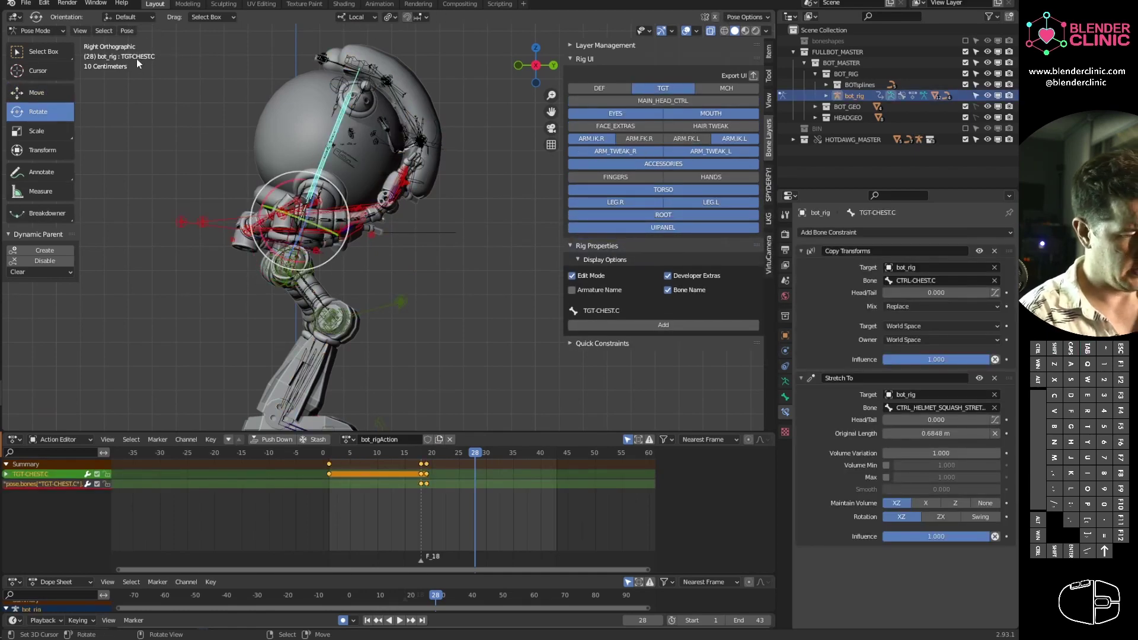
Return to HOTDAWG_RIG in Pose Mode, select its ROOT bone and go to frame 18, marked F_18
right_click(421, 235)
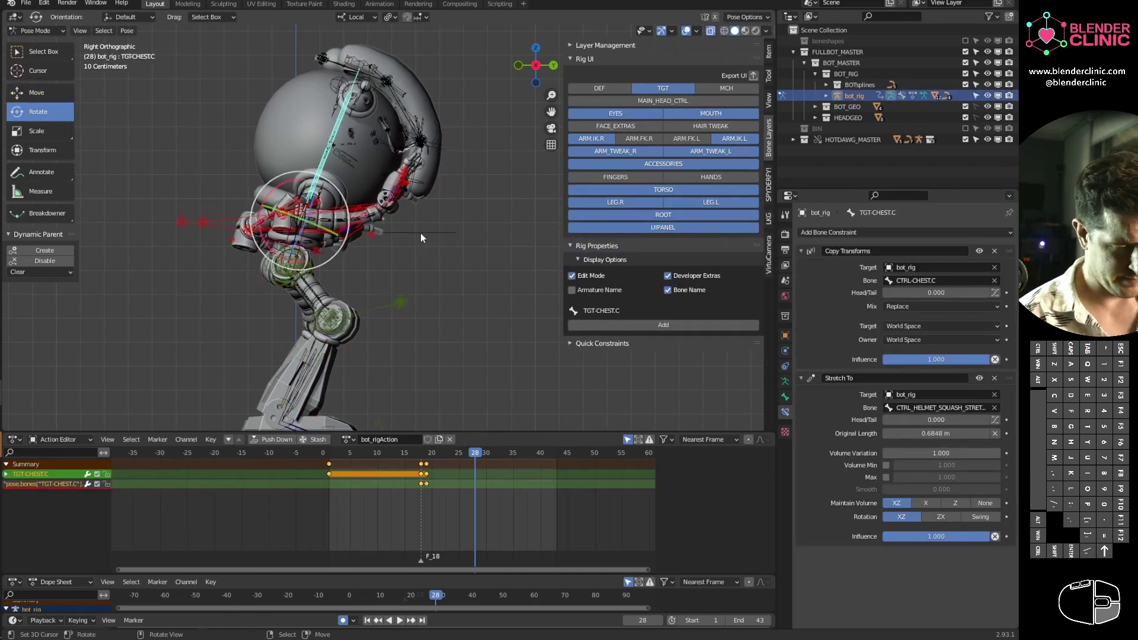
key("Tab")
right_click(419, 236)
key("Tab")
right_click(421, 231)
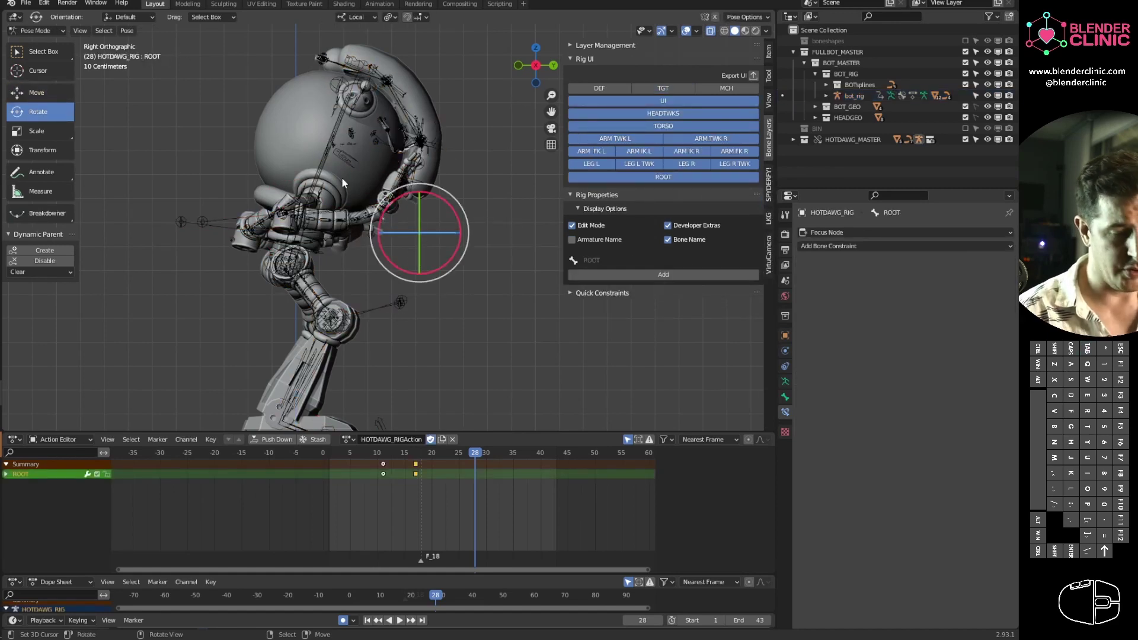
left_click(424, 461)
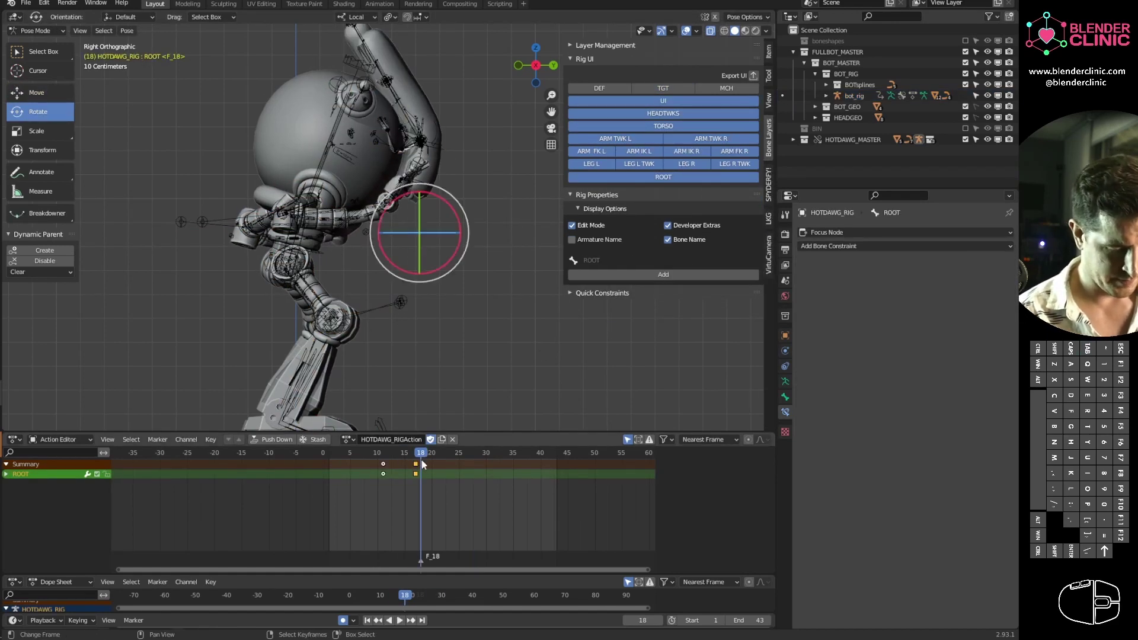
mouse_move(423, 462)
left_mouse_down()
mouse_move(425, 472)
mouse_move(421, 443)
left_mouse_up()
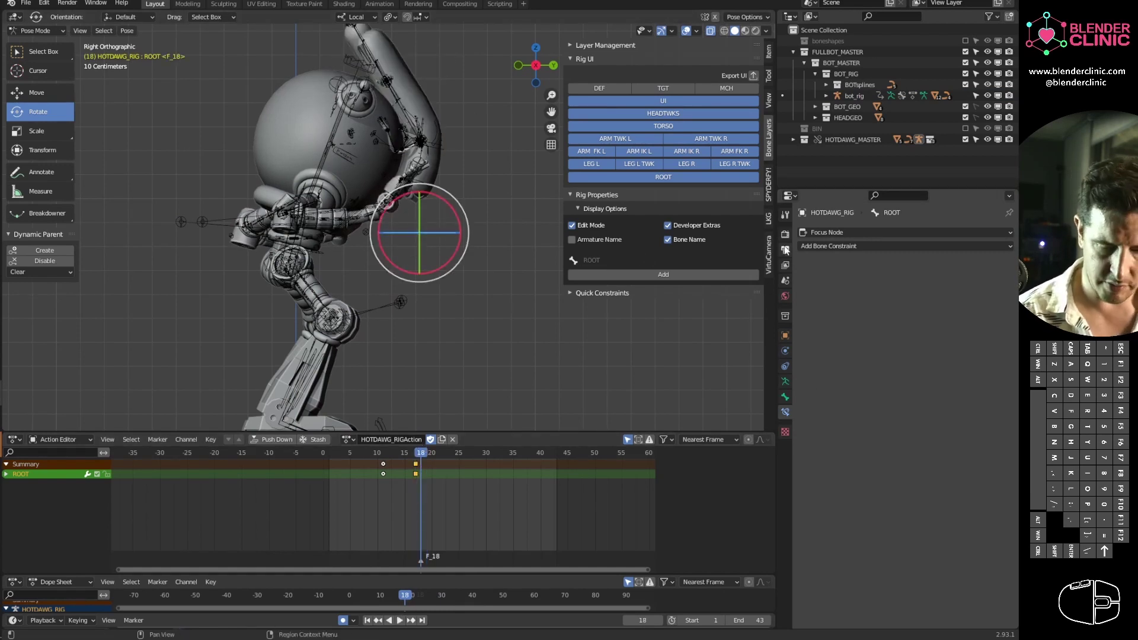
Add a Child Of constraint to the hot dog's ROOT bone with bot_rig as its target
left_click(861, 248)
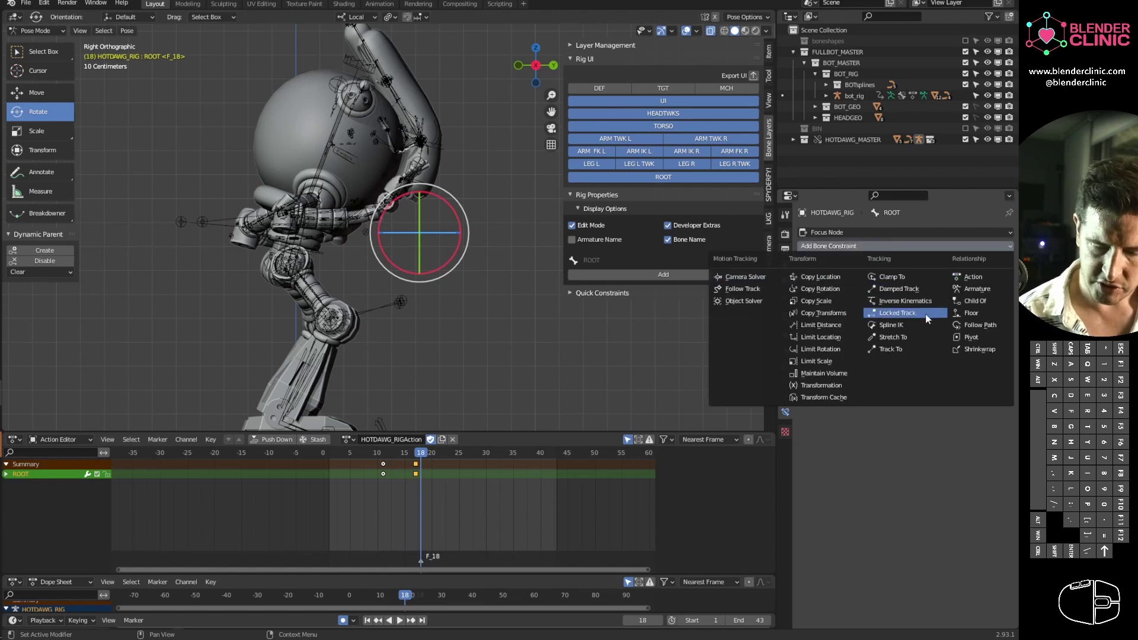
left_click(976, 300)
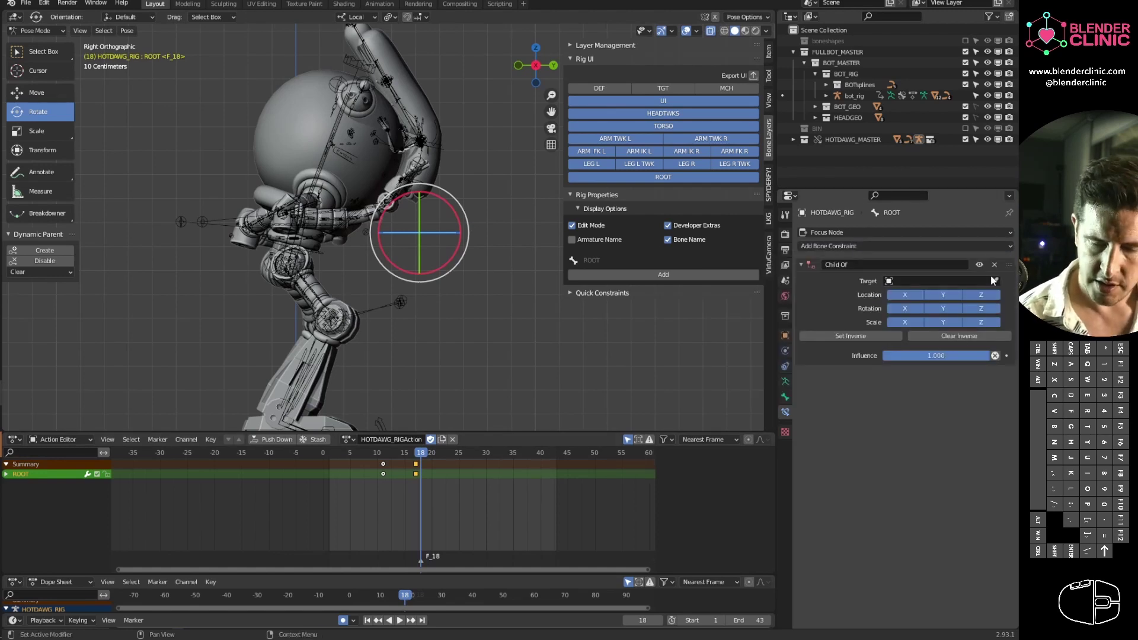
left_click(995, 281)
left_click(322, 165)
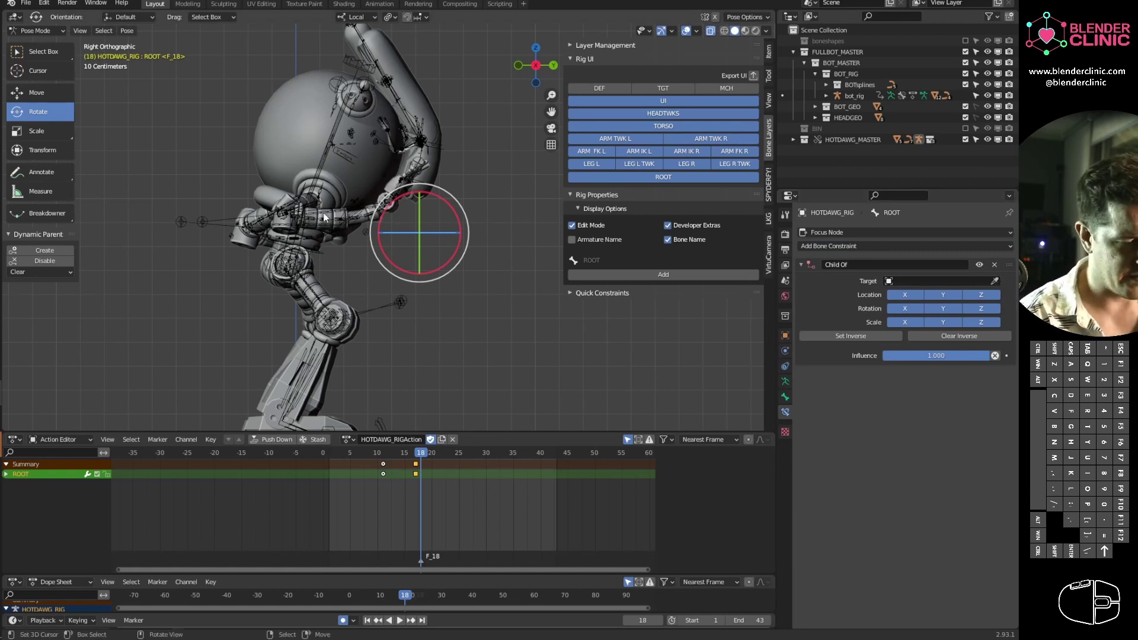
left_click(940, 283)
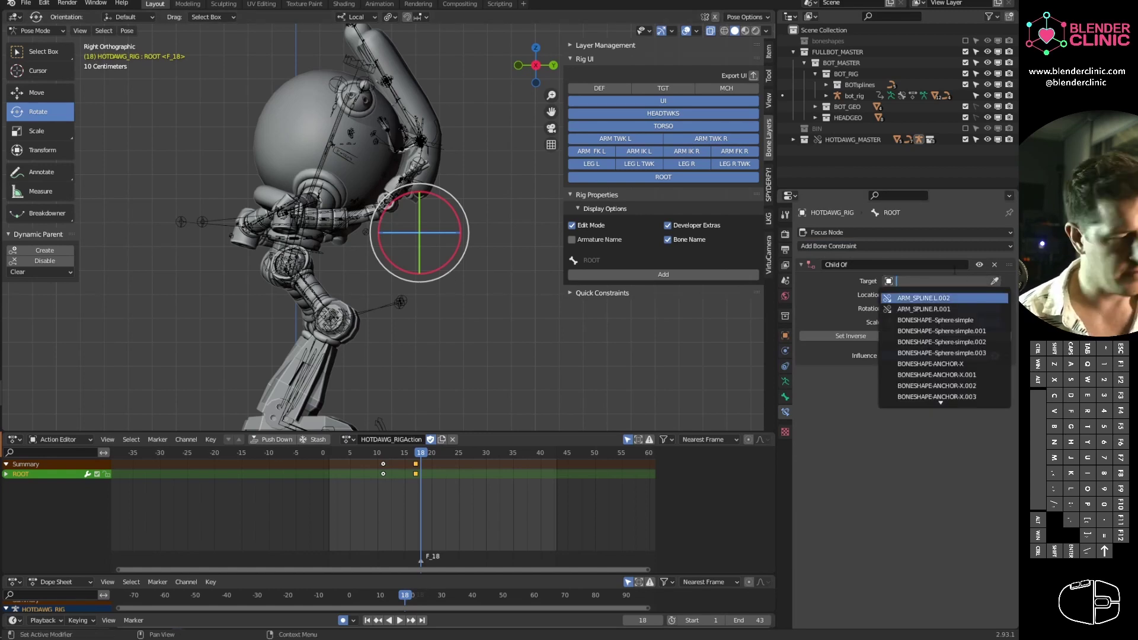
type("bot")
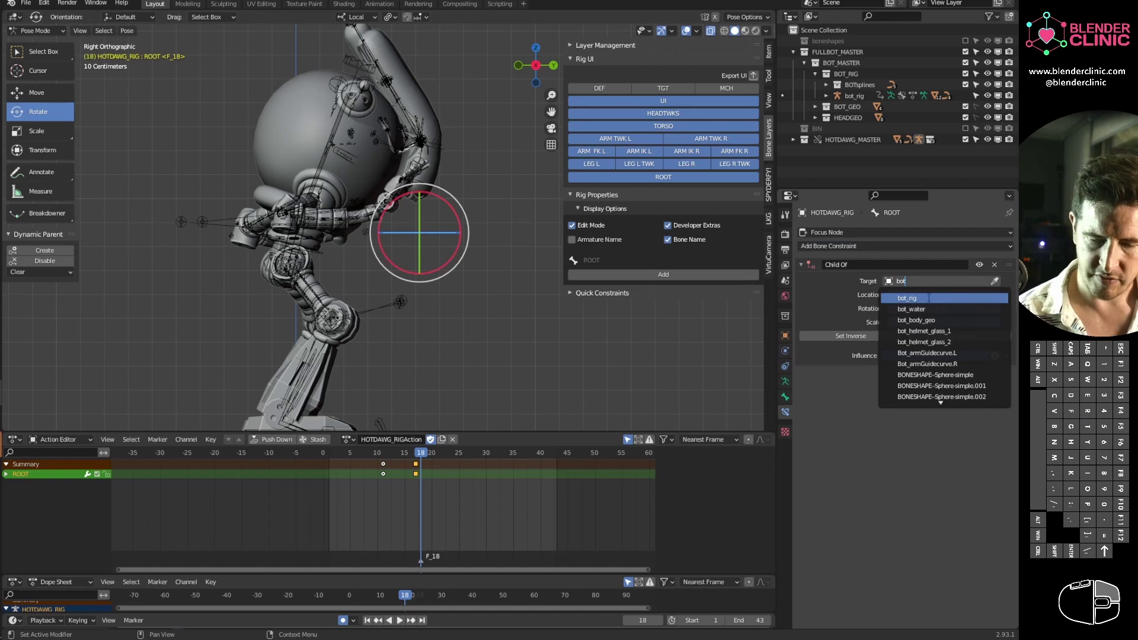
left_click(930, 299)
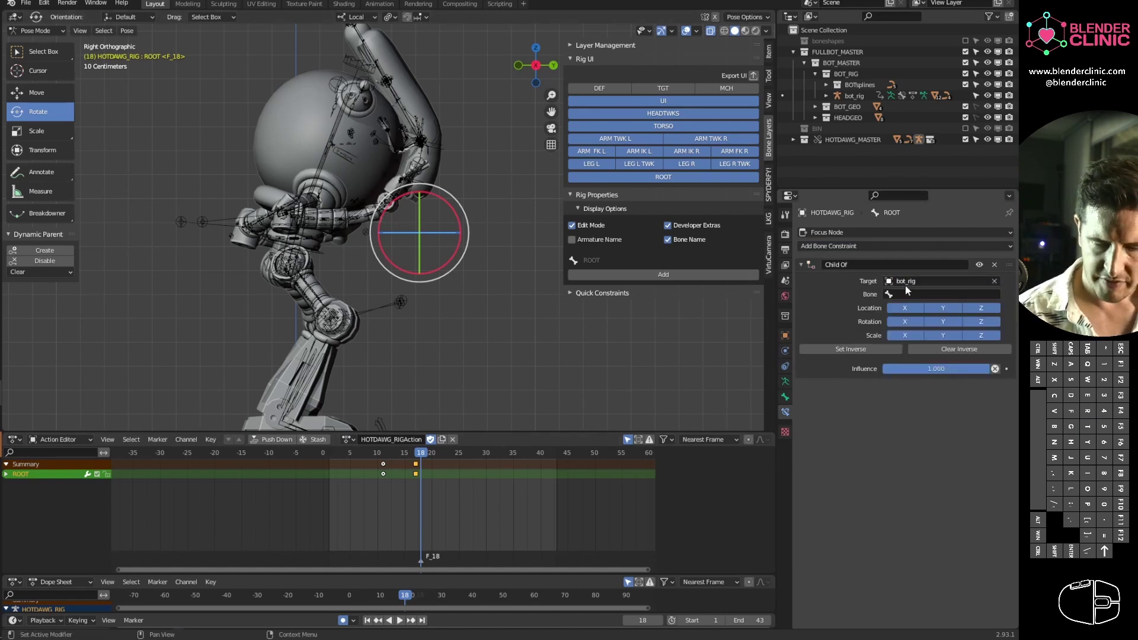
Set the Child Of constraint's bone to TGT-CHEST.C and apply Set Inverse at frame 18
left_click(907, 294)
type("tgt-c")
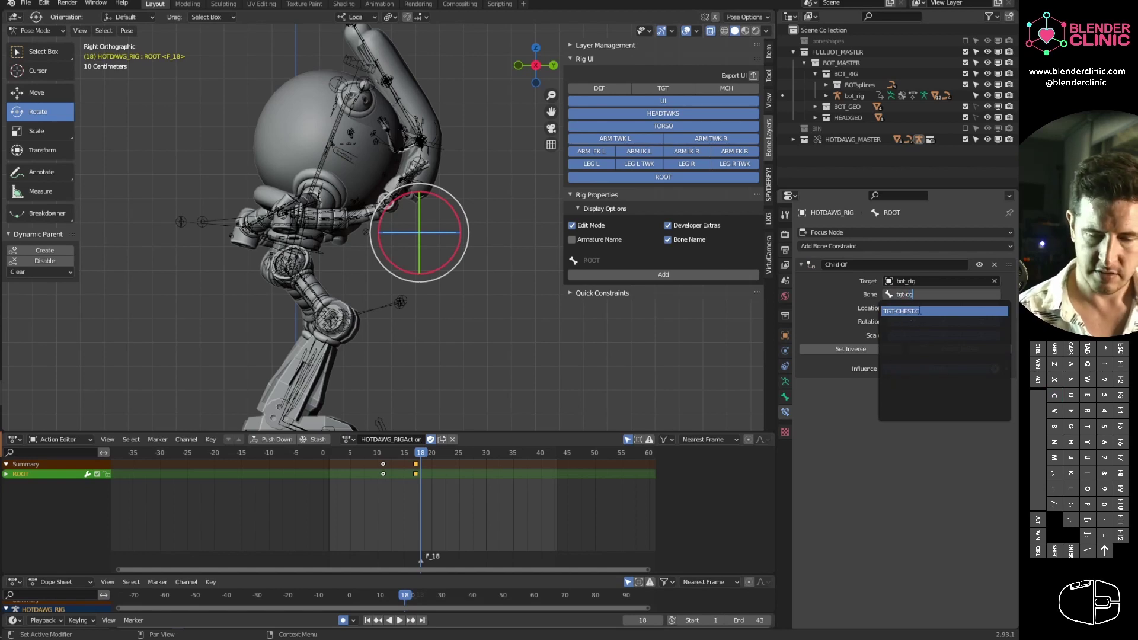
key("Return")
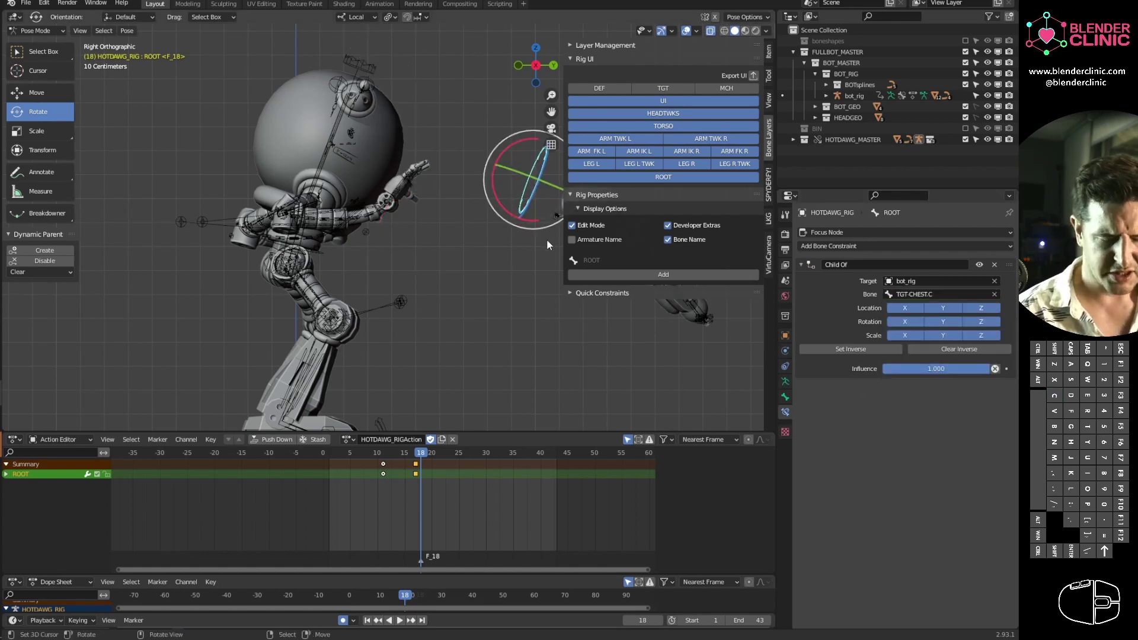
middle_click_drag(522, 321, 458, 343, "shift")
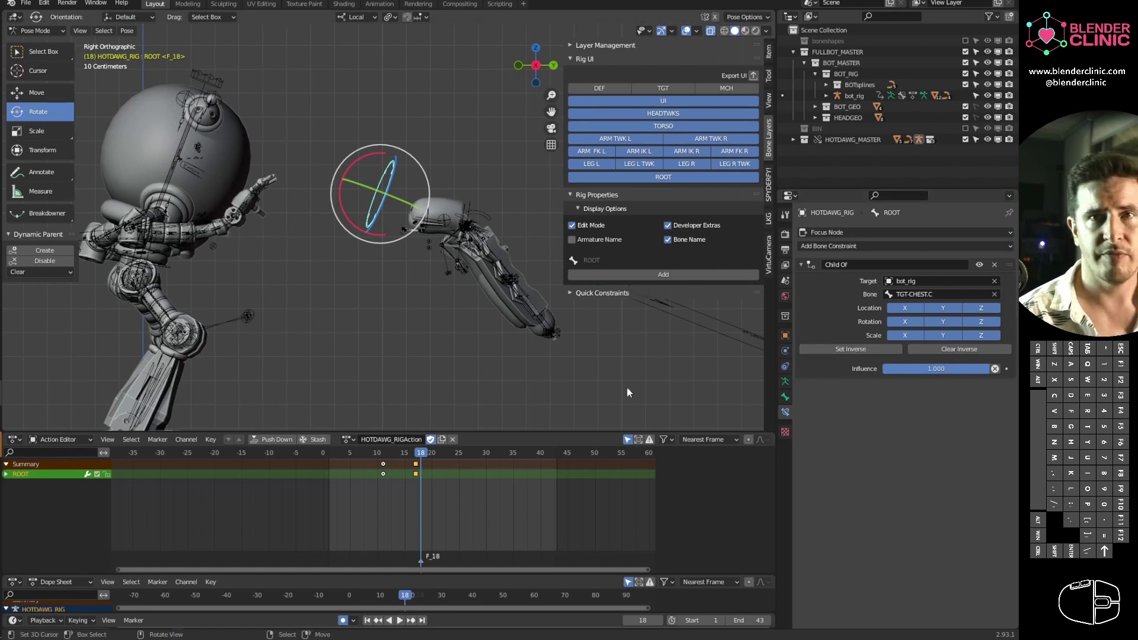
left_click(850, 350)
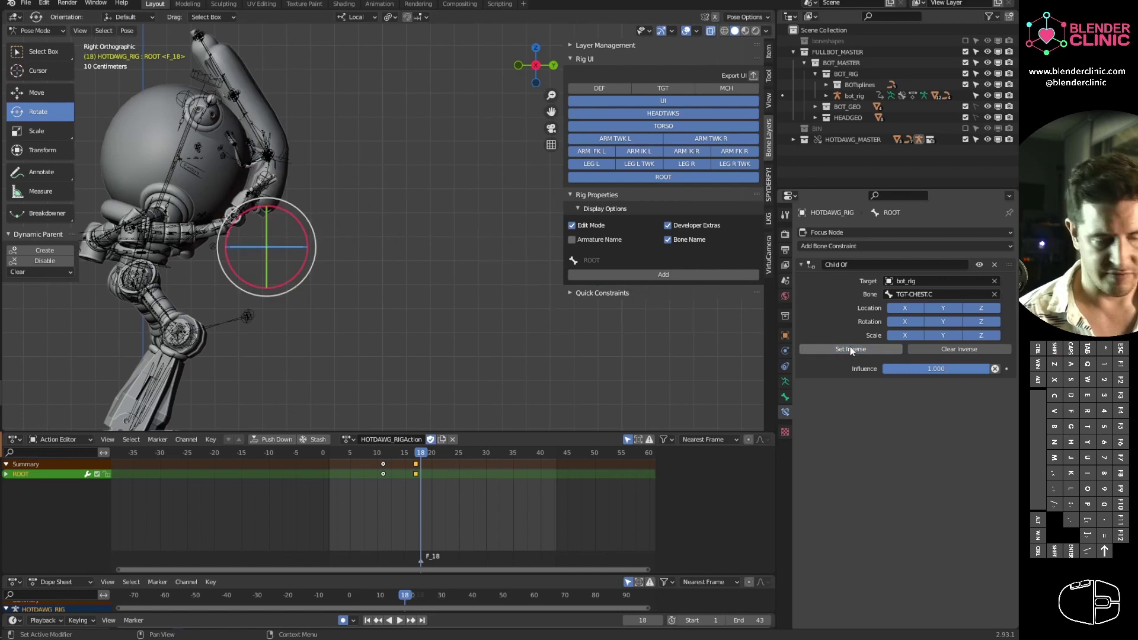
Scrub back to frame 14 and start playback to check how the hot dog moves with the constraint
middle_click_drag(433, 311, 465, 322, "shift")
left_click_drag(423, 454, 400, 458)
middle_click_drag(561, 365, 575, 400, "ctrl")
middle_click_drag(576, 399, 467, 350, "shift")
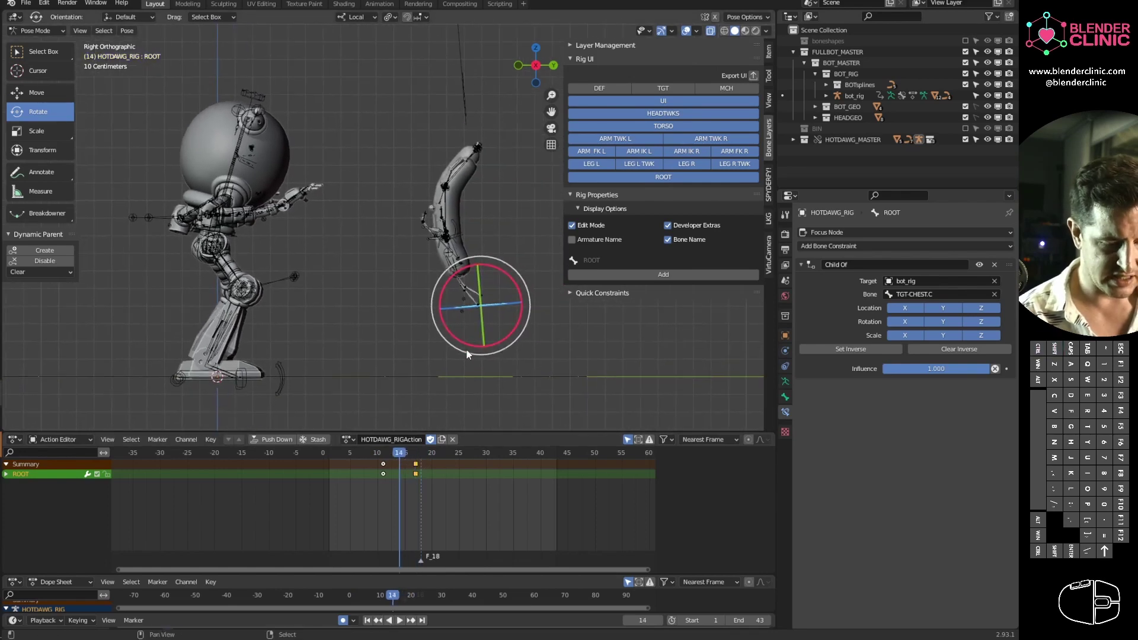
key("space")
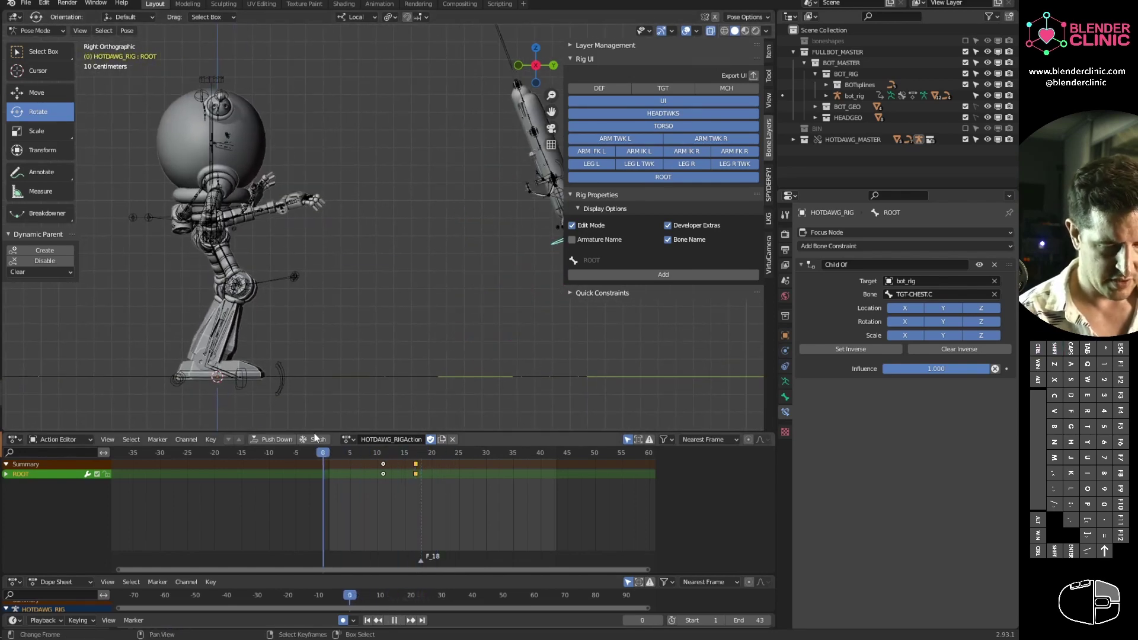
Key the Child Of influence at 1.000 on frame 18 and 0.000 on frame 17, and play back the switch
left_click_drag(395, 463, 340, 436)
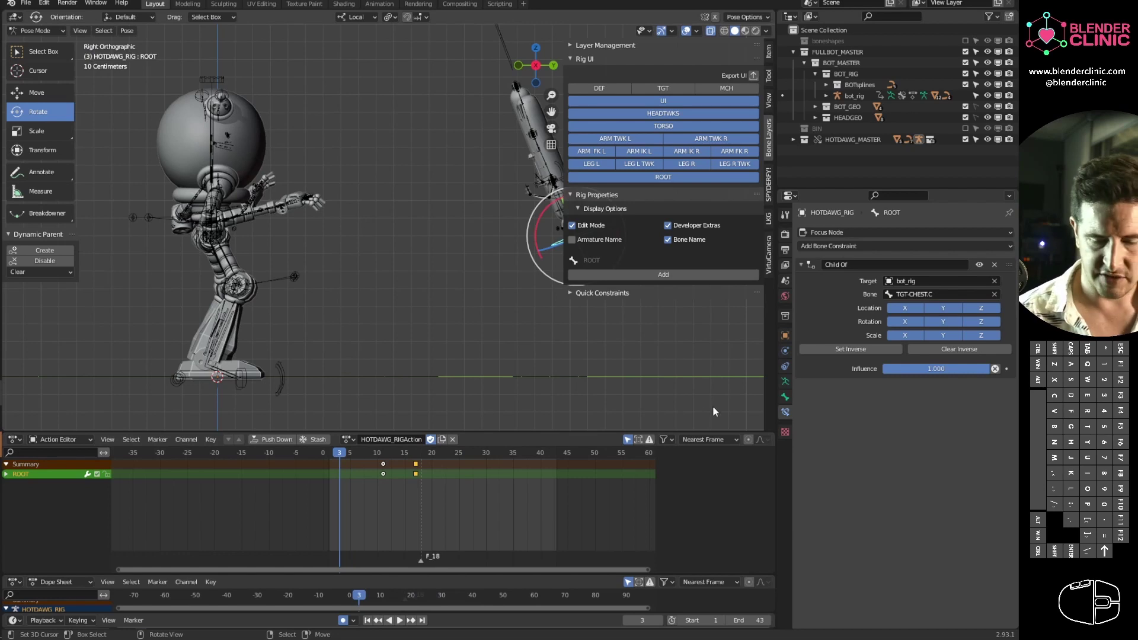
key("space")
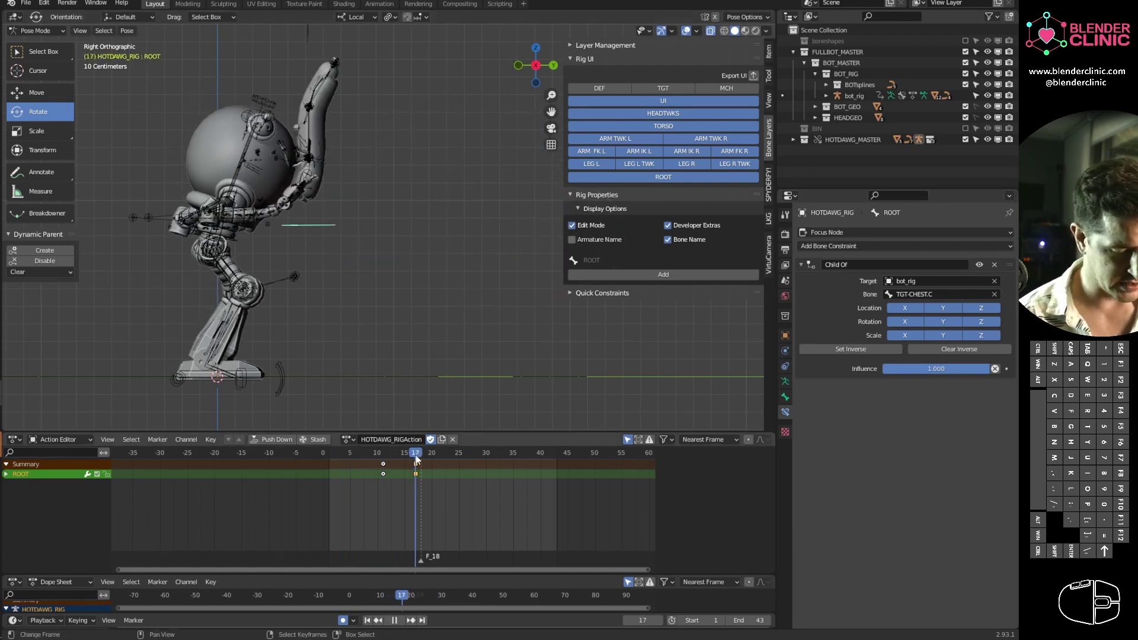
key("space")
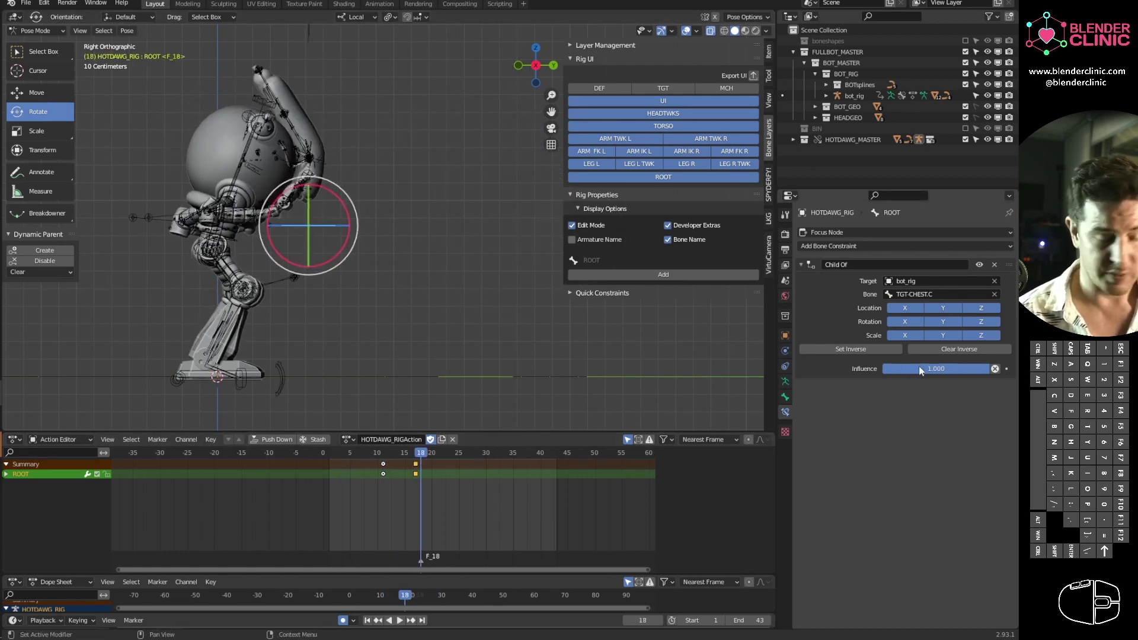
key("i")
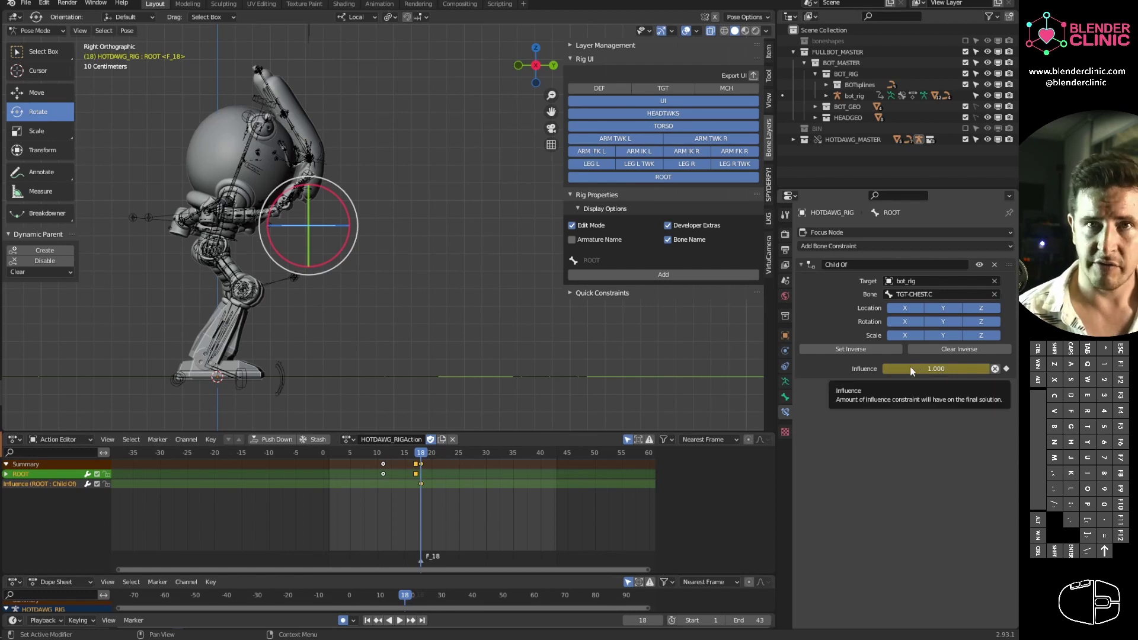
left_click(414, 458)
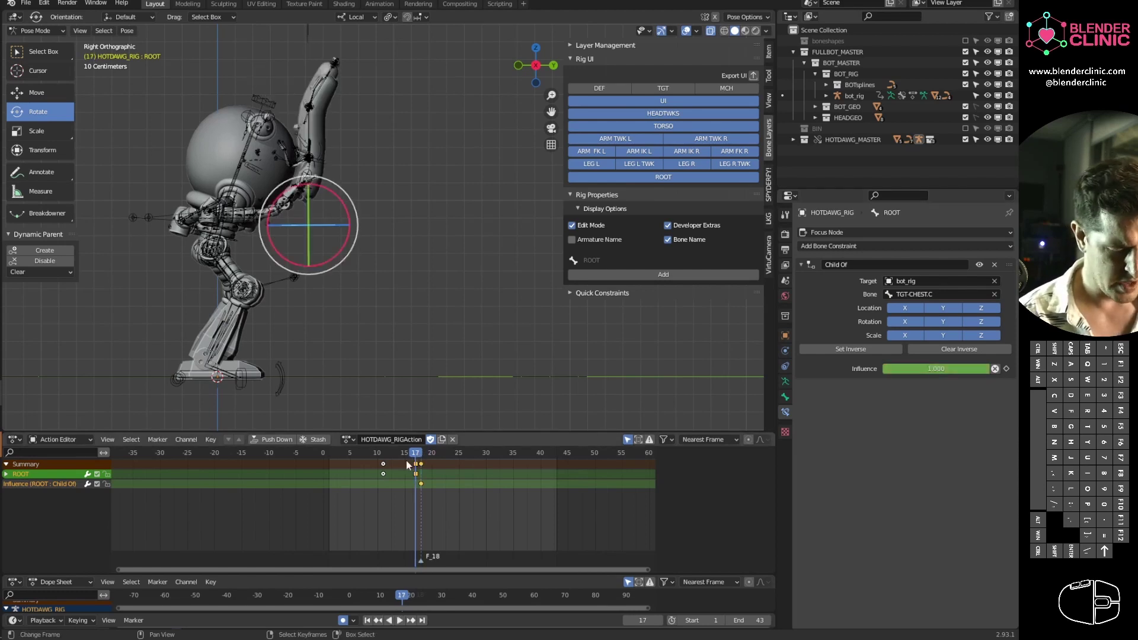
left_click_drag(969, 371, 762, 386)
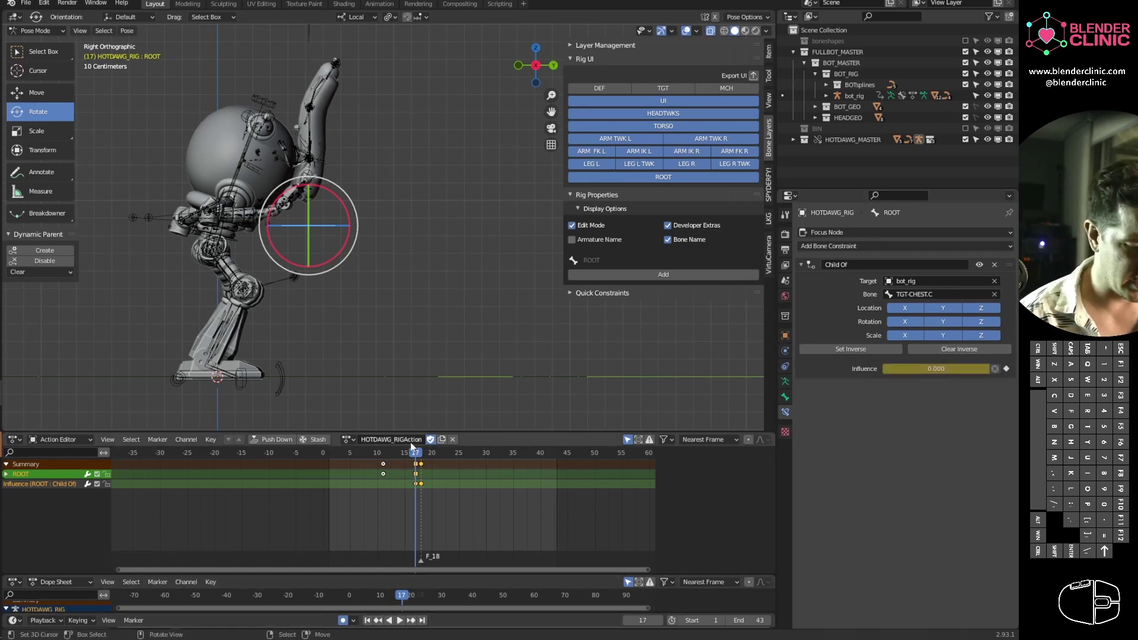
left_click_drag(416, 453, 461, 481)
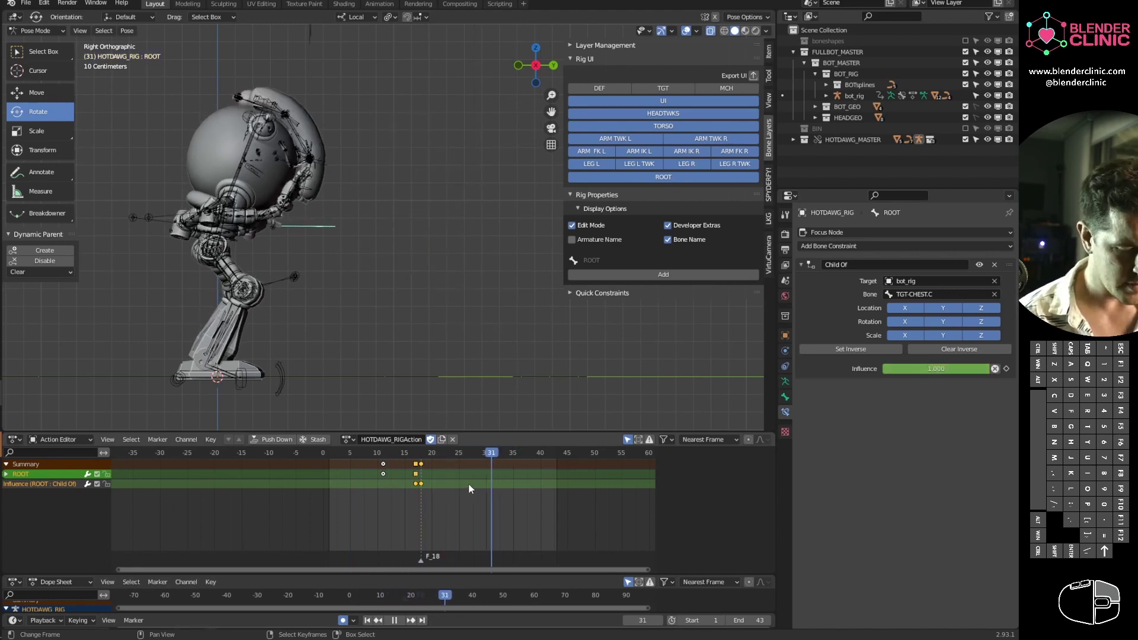
key("Escape")
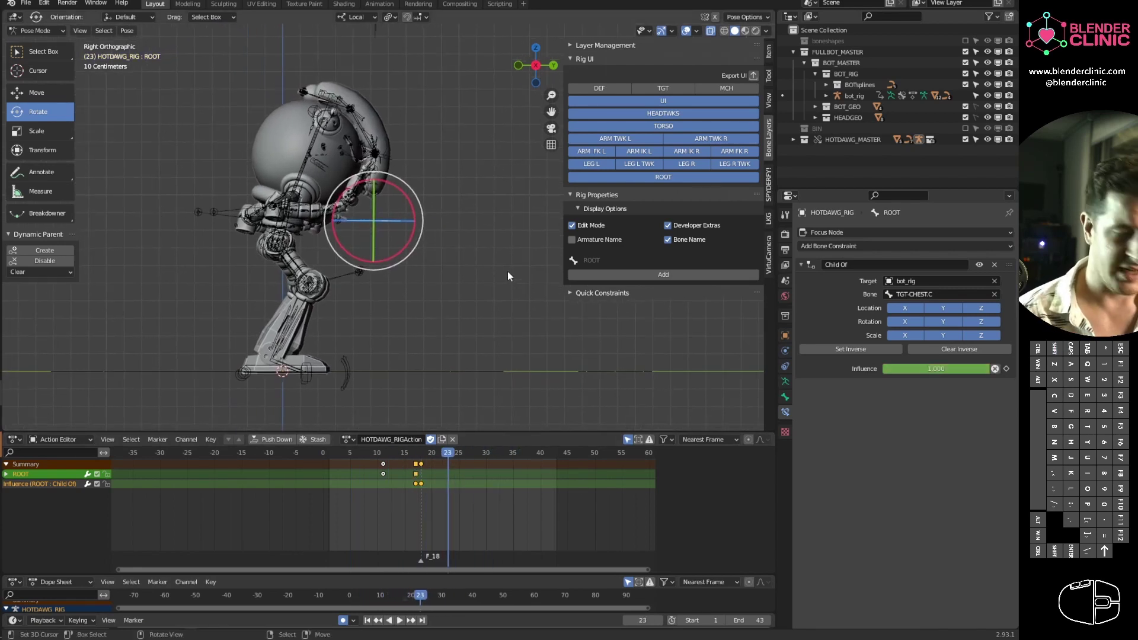
Switch from HOTDAWG_RIG to bot_rig in Pose Mode and select the robot's lower torso control bone
middle_click_drag(383, 297, 371, 255, "ctrl")
right_click(222, 237)
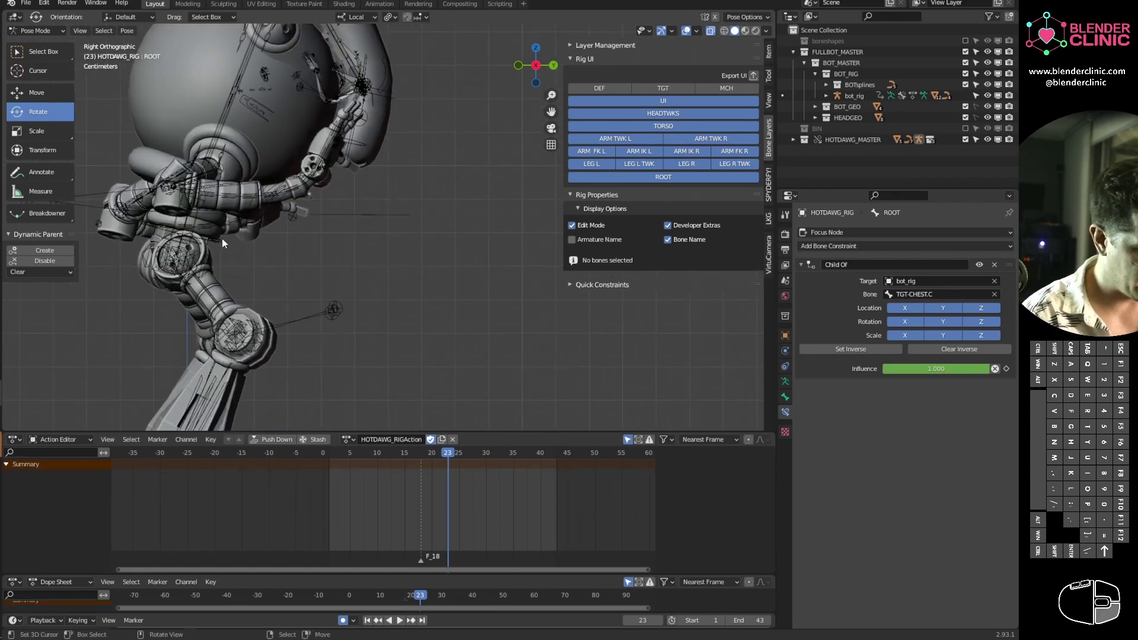
right_click(218, 242)
key("ctrl+Tab")
right_click(219, 241)
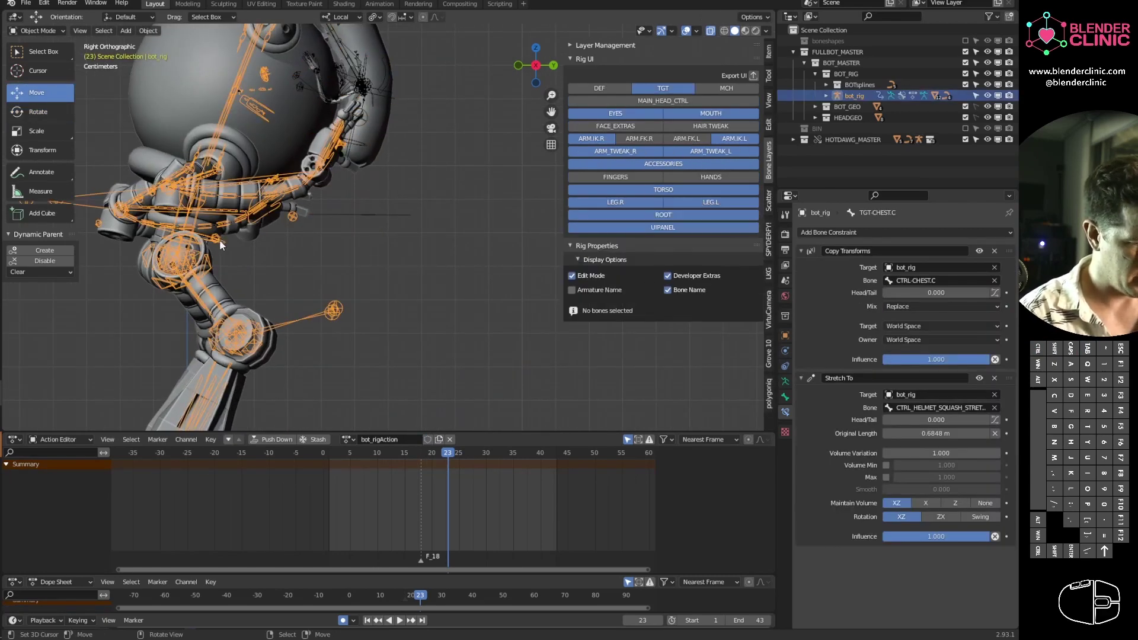
key("ctrl+Tab")
right_click(218, 238)
Rotate the selected torso control so the robot's upper body leans back upright after catching the hot dog
middle_click_drag(455, 298, 493, 301, "shift")
mouse_move(407, 453)
left_mouse_down()
mouse_move(444, 454)
mouse_move(387, 453)
mouse_move(443, 460)
mouse_move(405, 455)
left_mouse_up()
key("r")
left_click(424, 360)
middle_click_drag(527, 289, 508, 378, "ctrl")
At frame 24, return to HOTDAWG_RIG in Pose Mode, select its ROOT bone and snap the 3D cursor to it
left_click_drag(413, 457, 453, 456)
right_click(403, 172)
key("Tab")
left_click(355, 178)
right_click(390, 183)
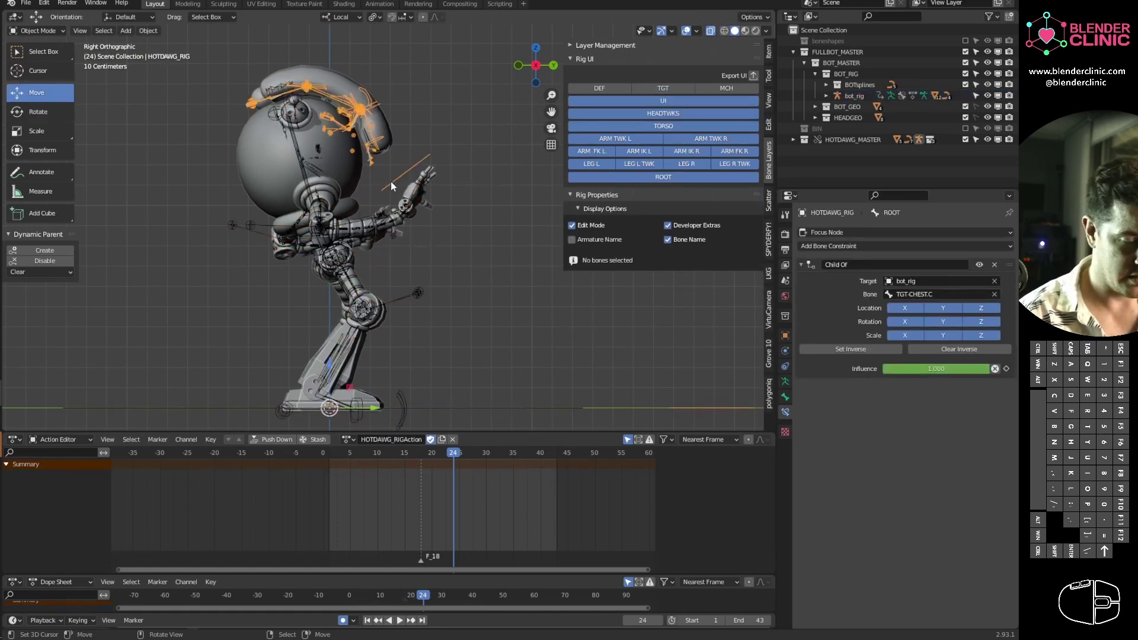
key("Tab")
left_click(399, 236)
right_click(404, 175)
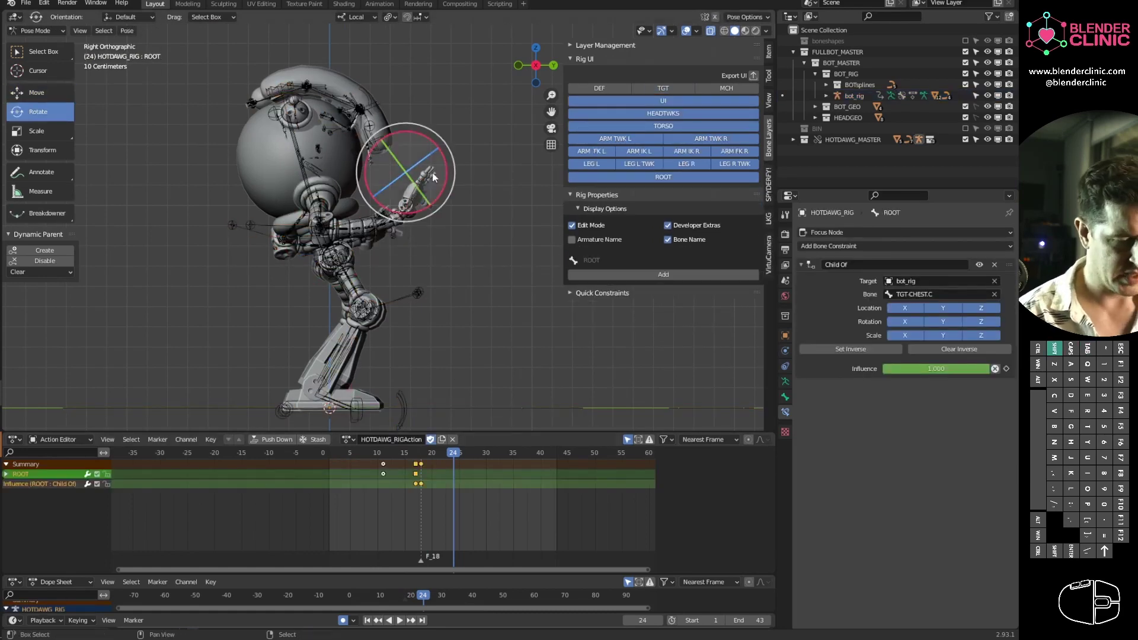
key("shift+s")
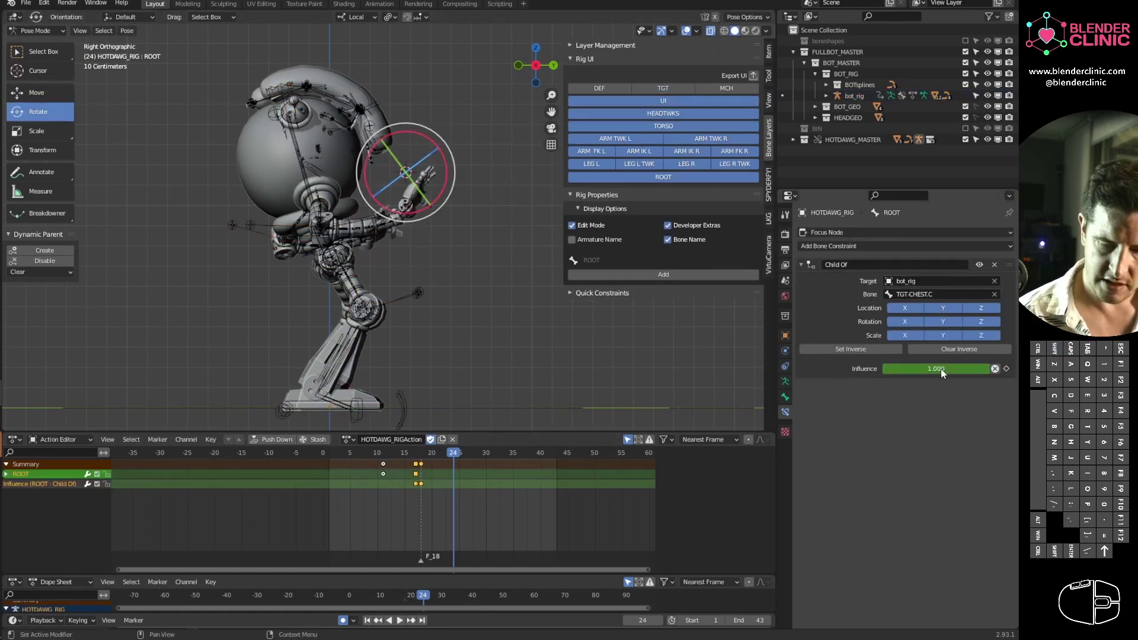
Key the Child Of influence at 1.000 on frame 24 and 0.000 on frame 25
key("i")
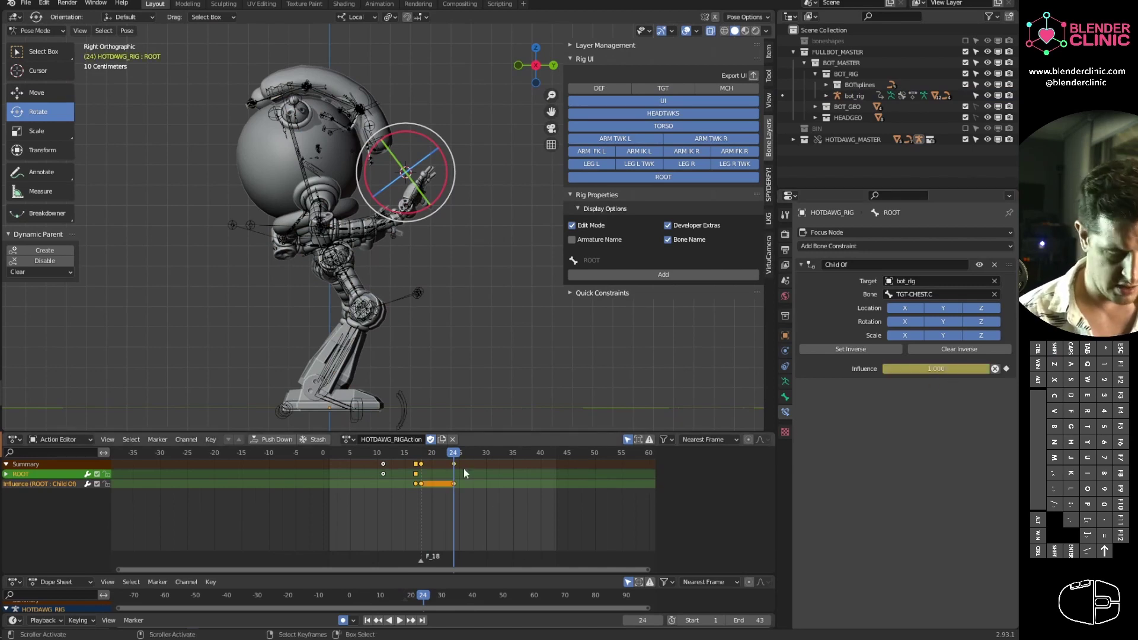
left_click_drag(455, 454, 460, 456)
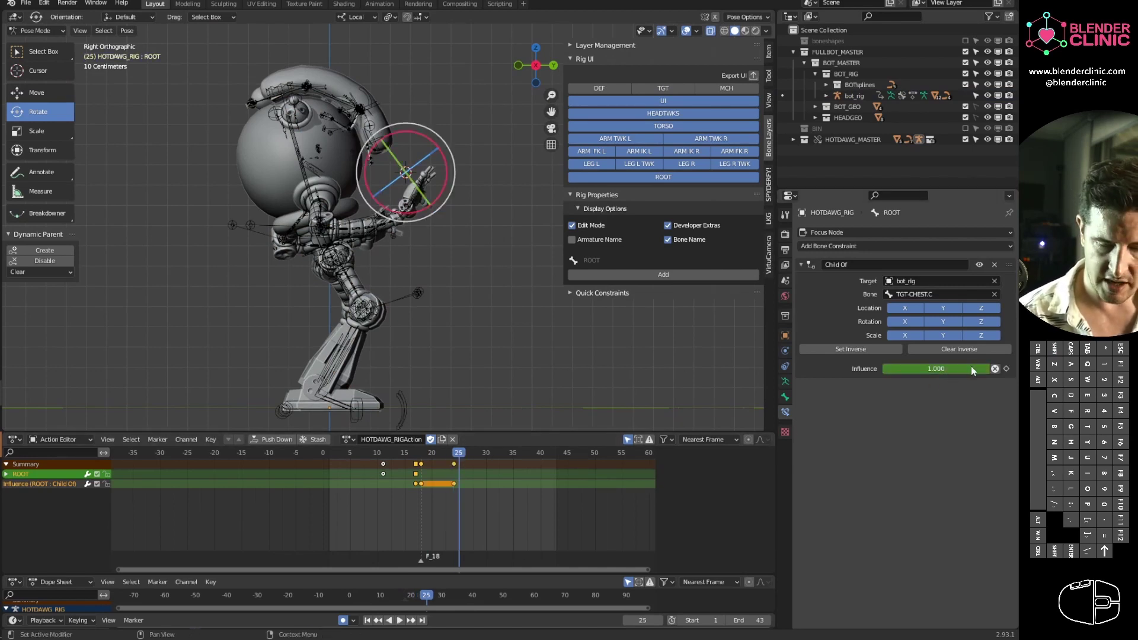
left_click_drag(971, 367, 784, 375)
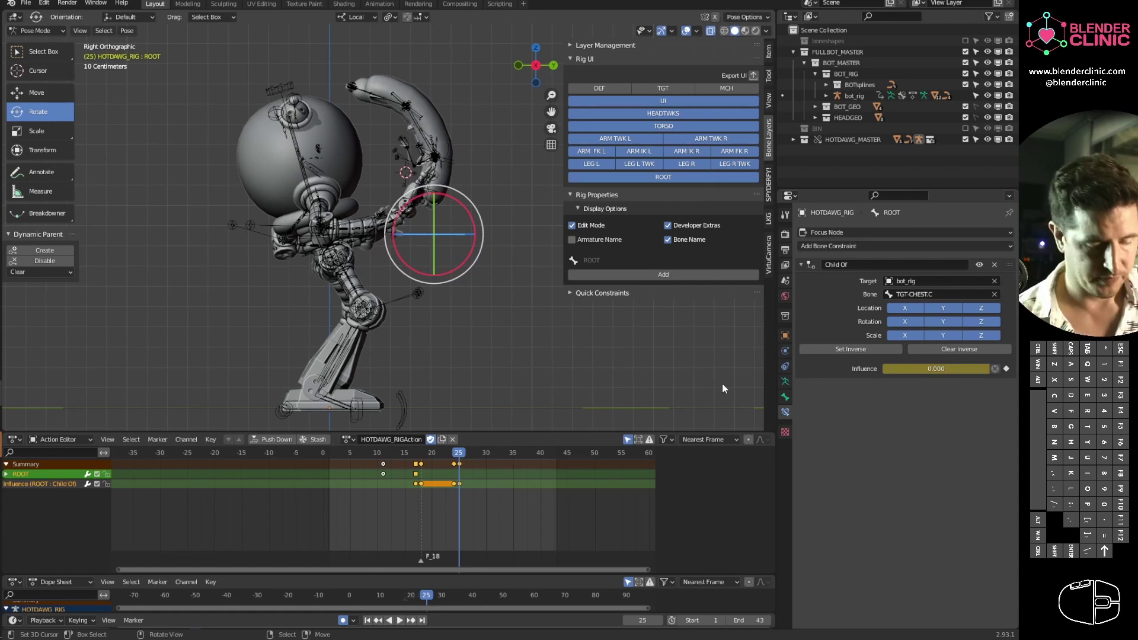
left_click_drag(394, 455, 460, 468)
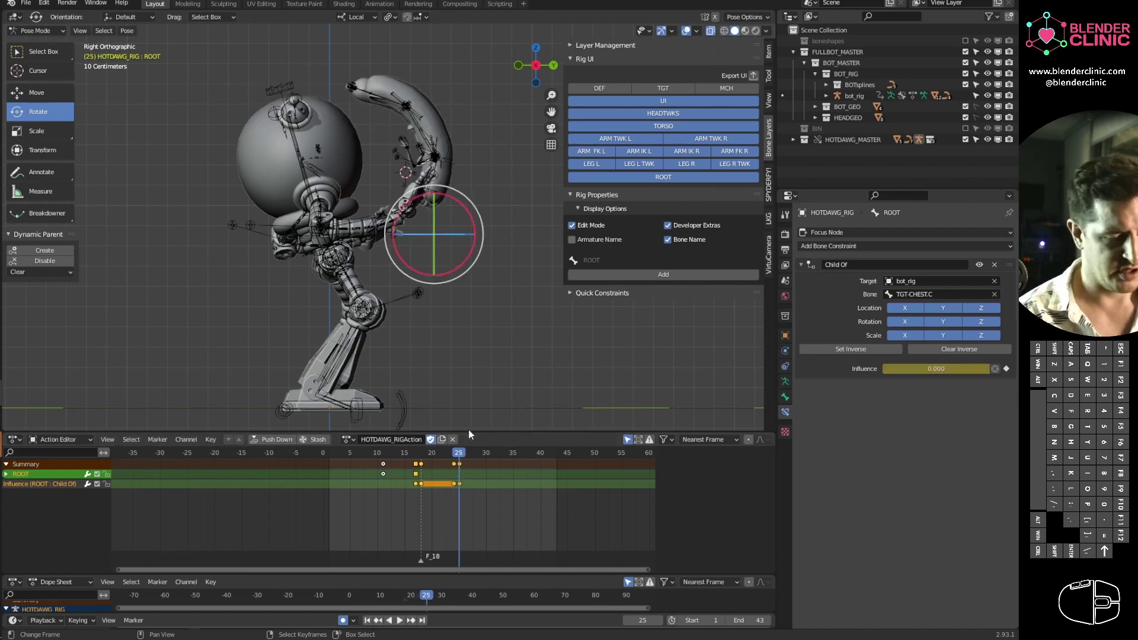
At frame 25, snap the ROOT bone to the 3D cursor and rotate it 40.5° about local X, checking against frame 24
key("shift+s")
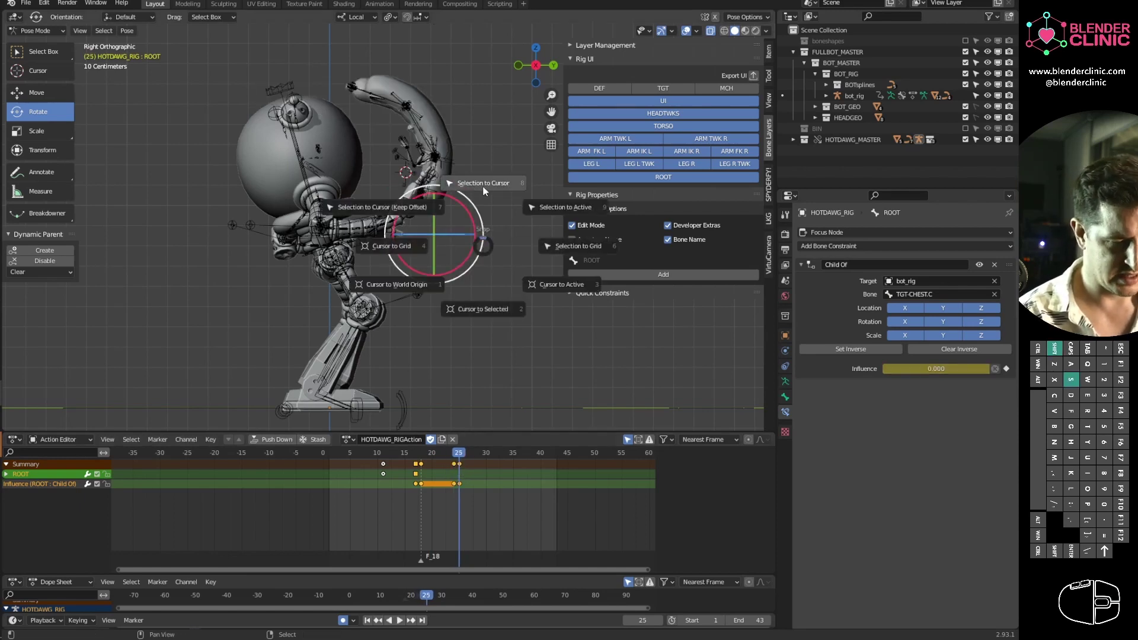
left_click(483, 187)
left_click_drag(447, 184, 443, 154)
key("space")
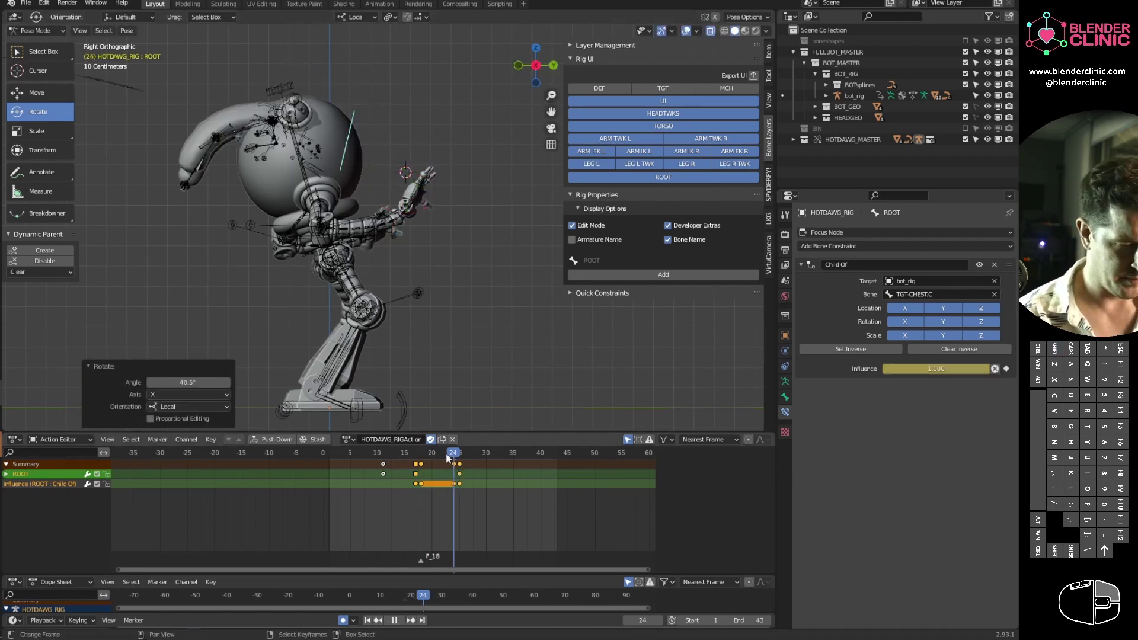
left_click_drag(454, 458, 454, 458)
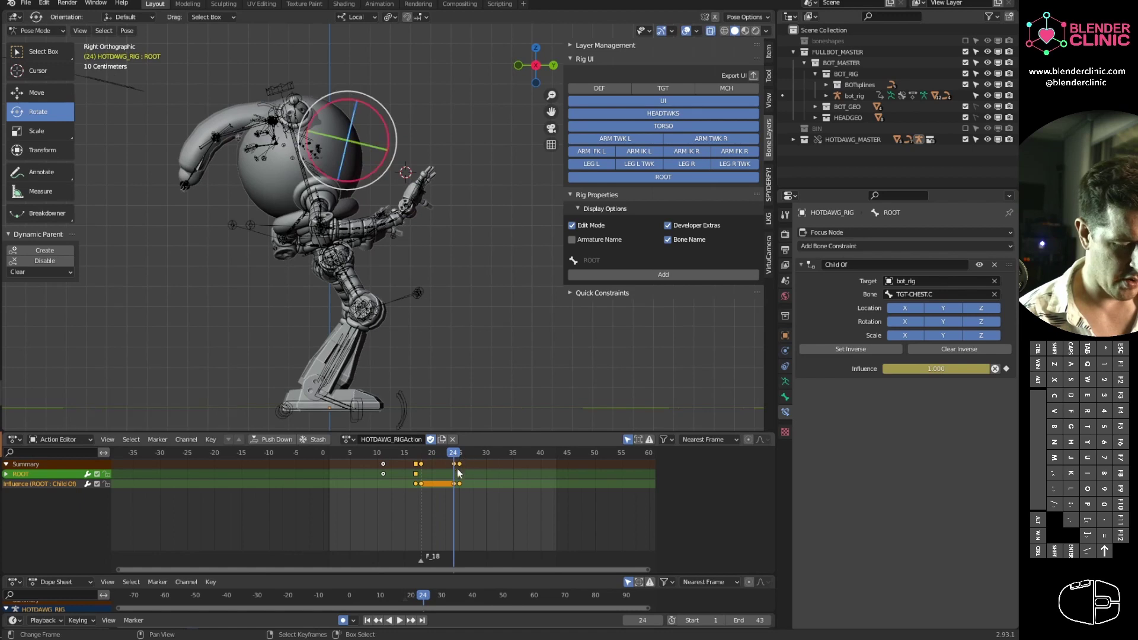
Expand the ROOT channels and duplicate the X, Y and Z Location keyframes from frame 17 to frame 24
left_click(23, 485)
left_click(6, 474)
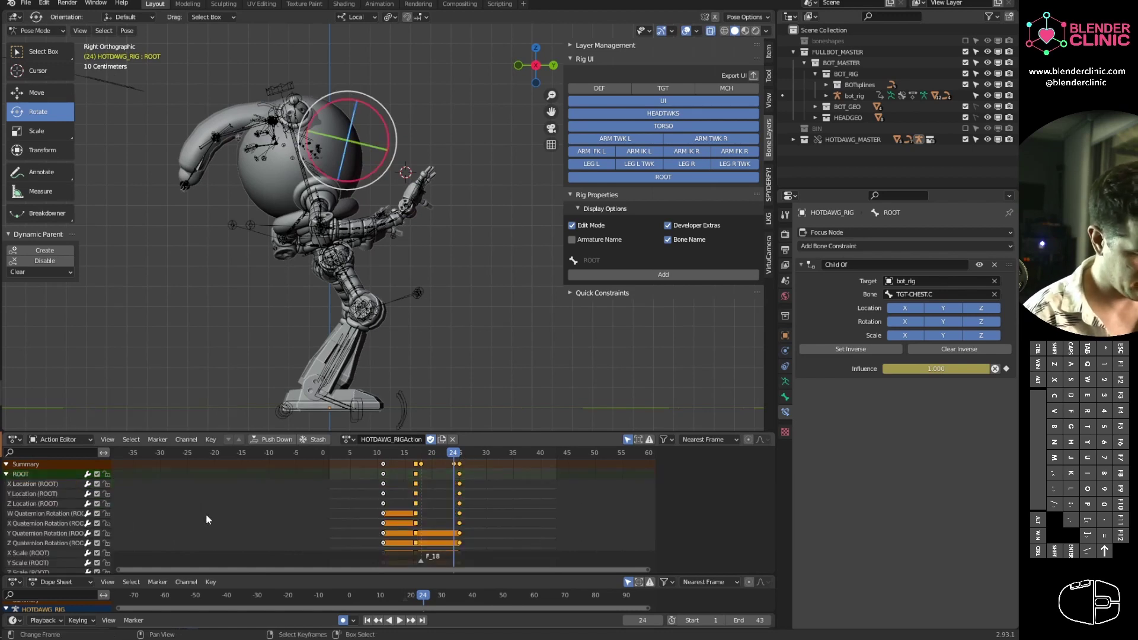
left_click(414, 475)
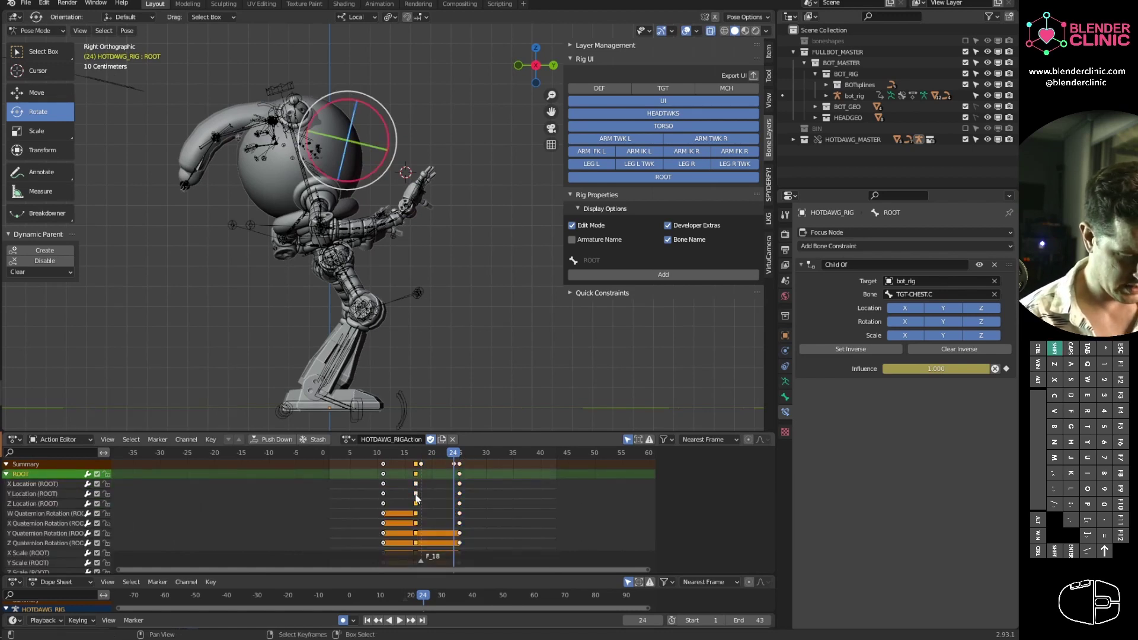
left_click(415, 485)
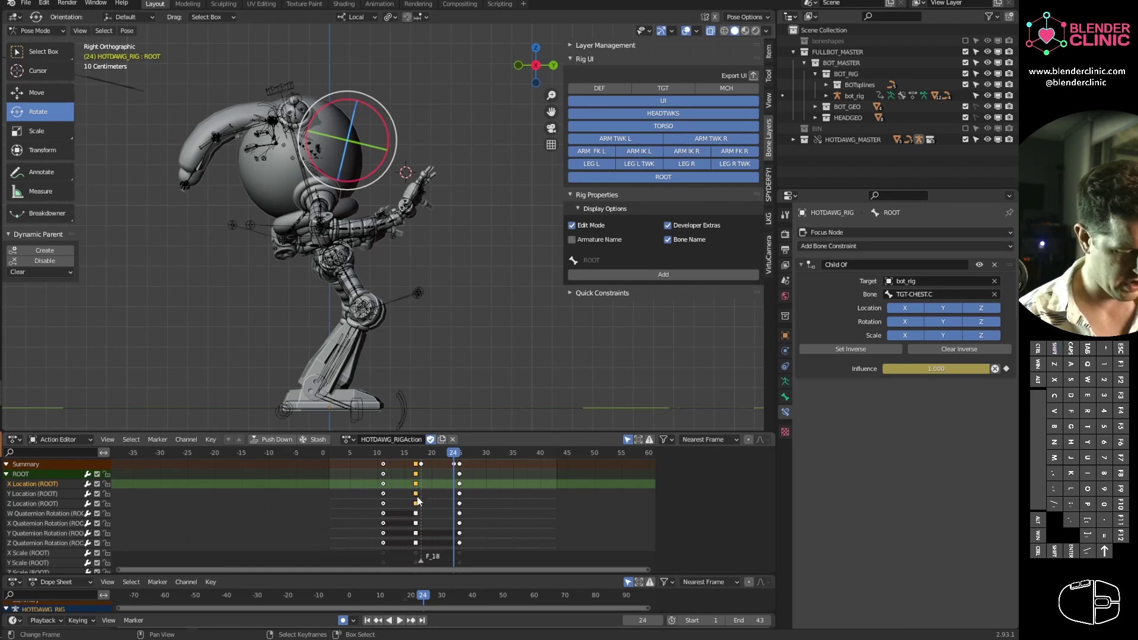
key("shift+d")
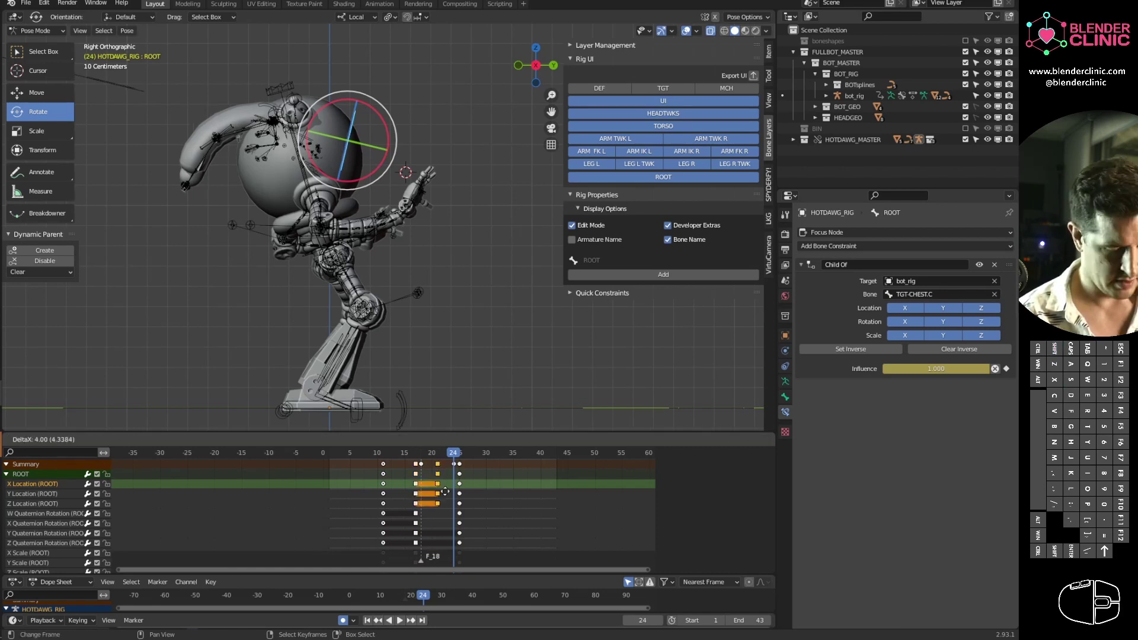
left_click(457, 484)
key("space")
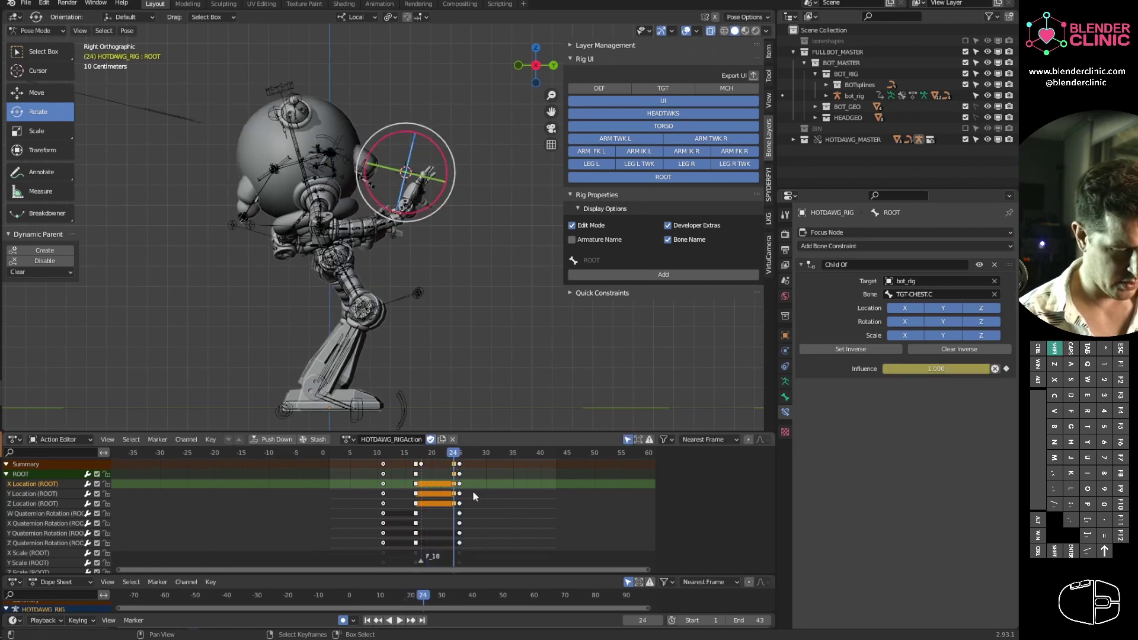
Duplicate the ROOT bone's W, X, Y and Z Quaternion Rotation keyframes from frame 17 to frame 24 and play the result
middle_click_drag(477, 539, 466, 501)
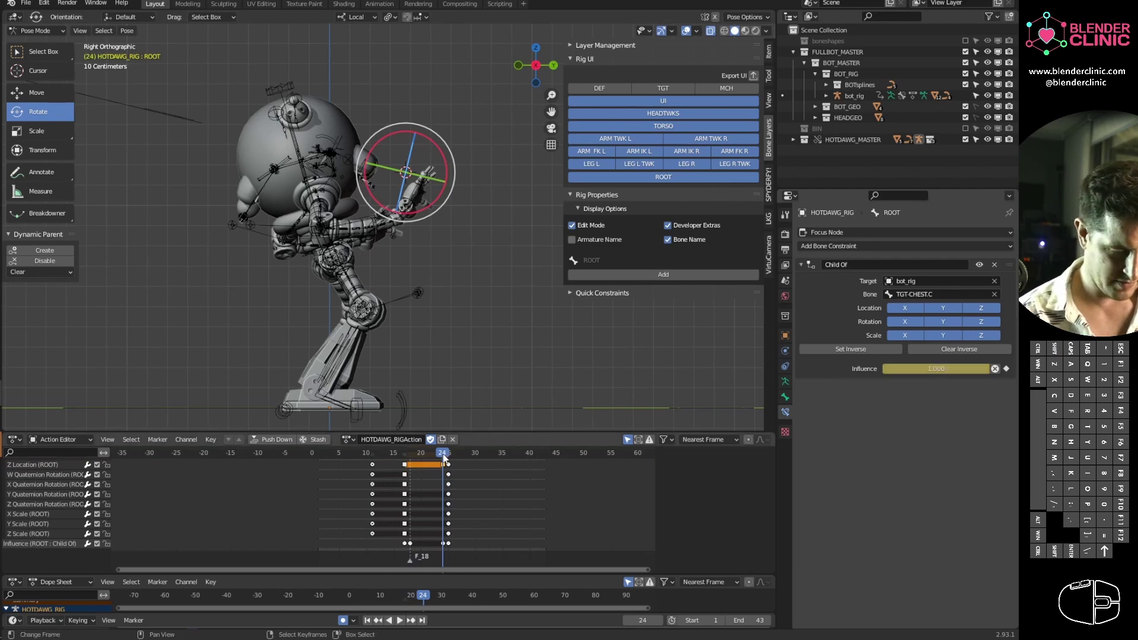
left_click_drag(443, 457, 405, 460)
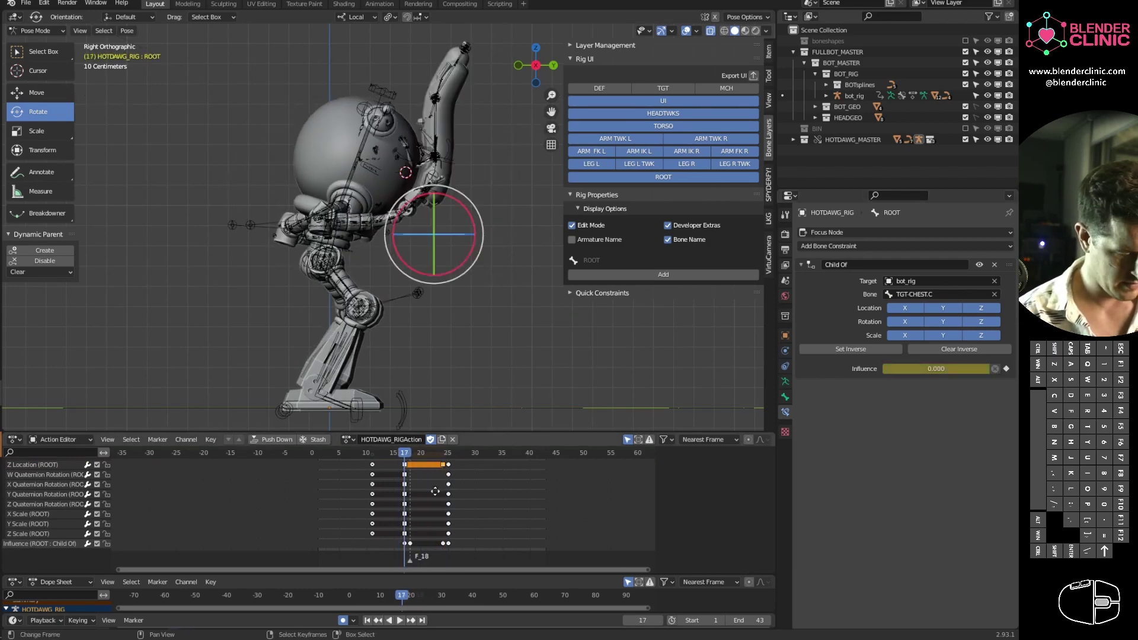
mouse_move(435, 492)
middle_mouse_down()
mouse_move(434, 529)
mouse_move(431, 477)
mouse_move(416, 482)
middle_mouse_up()
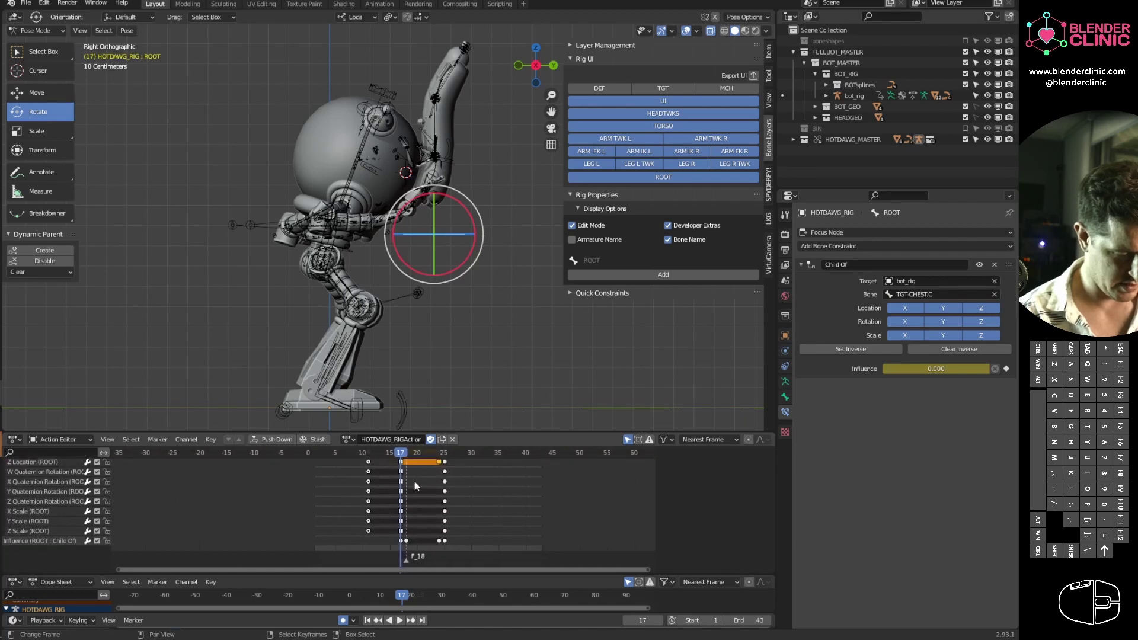
left_click(401, 473, "shift")
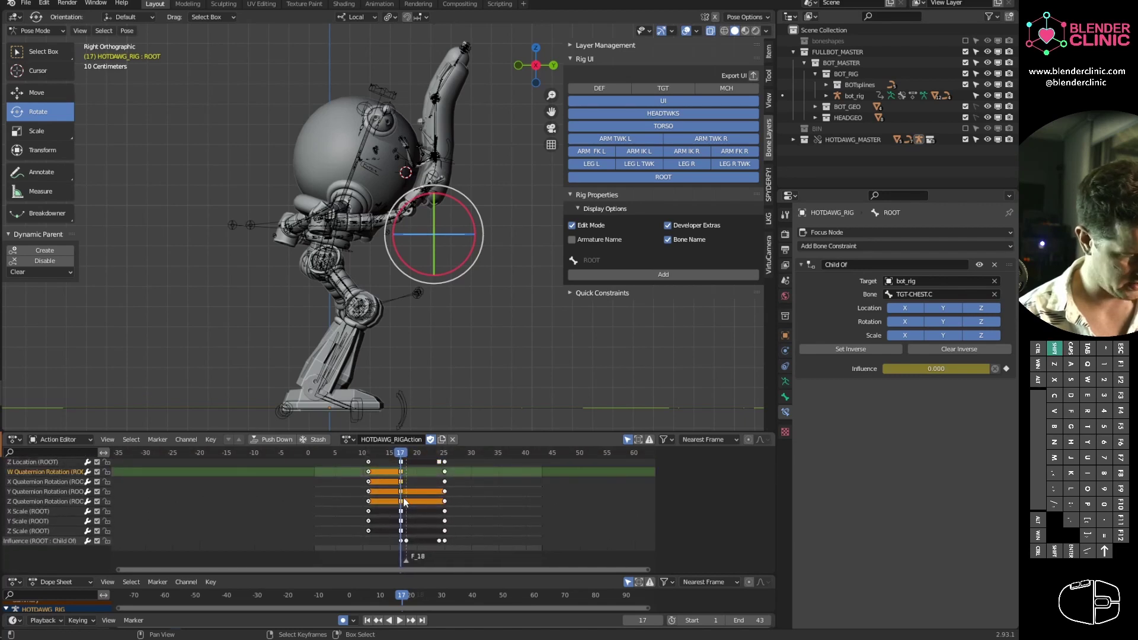
key("shift+d")
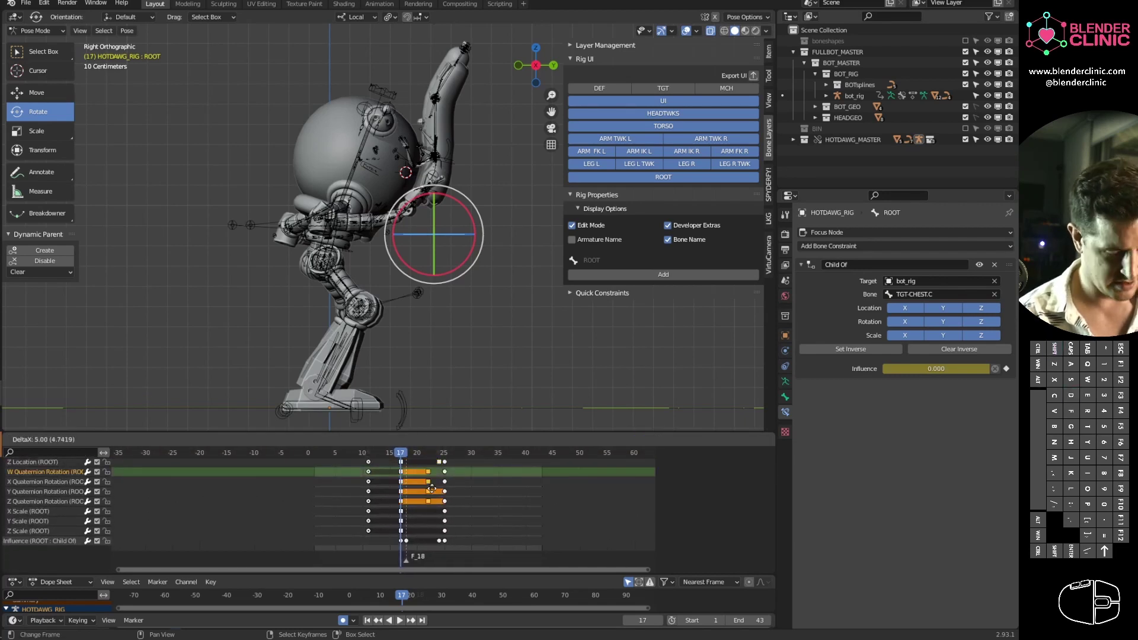
left_click(441, 490)
key("space")
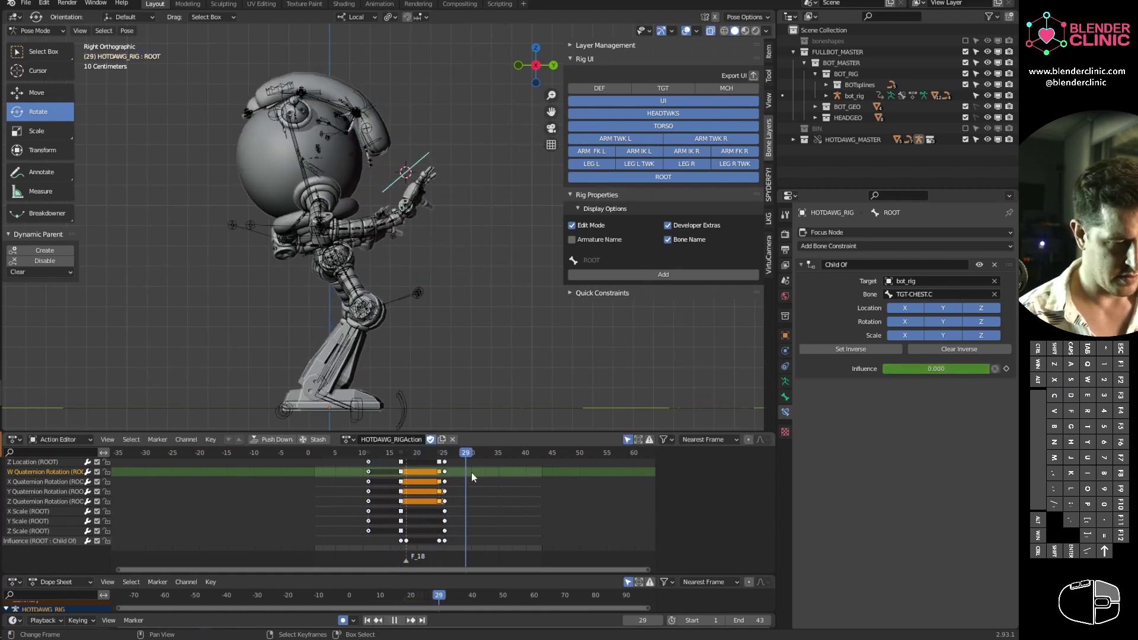
key("space")
Compare the hot dog's pose between frames 24, 25 and 26 around the constraint release
left_click_drag(479, 472, 449, 457)
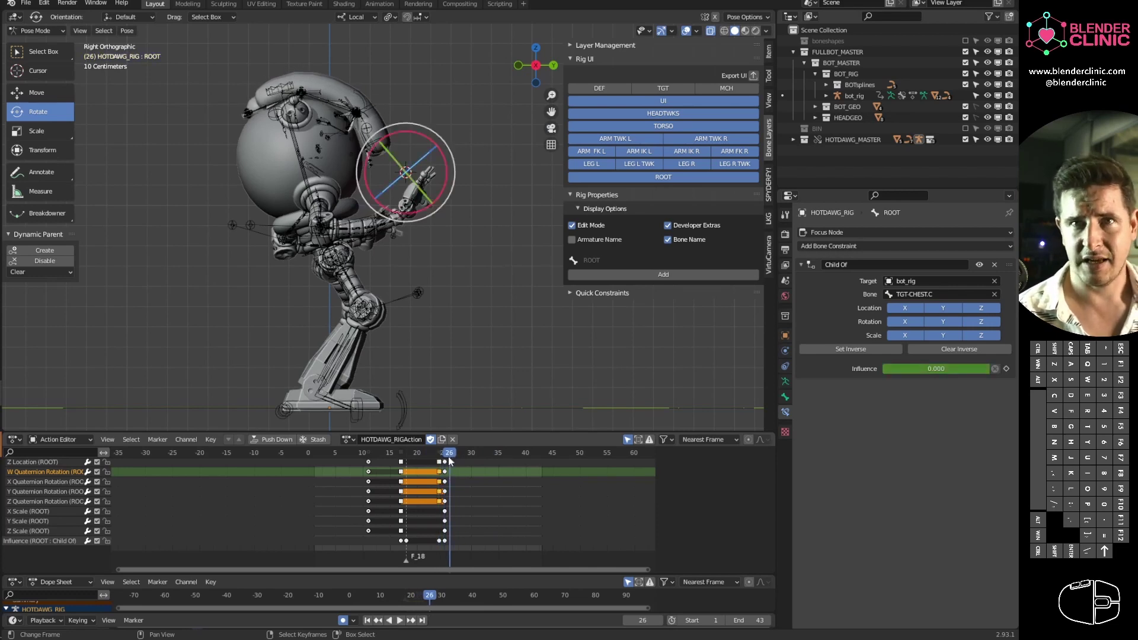
left_click_drag(440, 459, 446, 459)
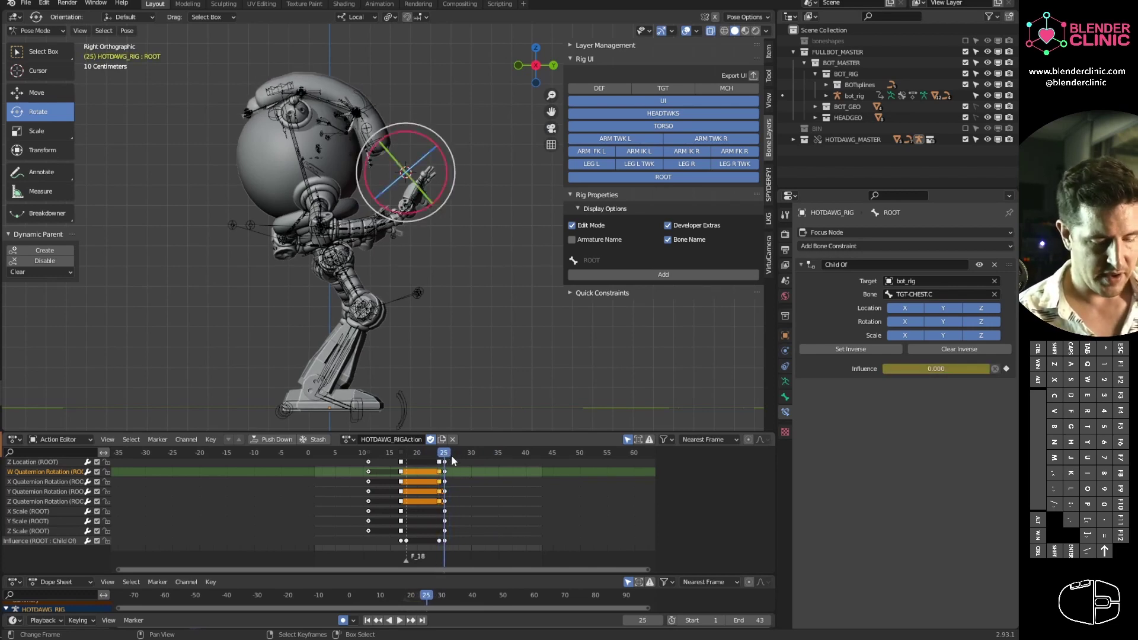
left_click(440, 458)
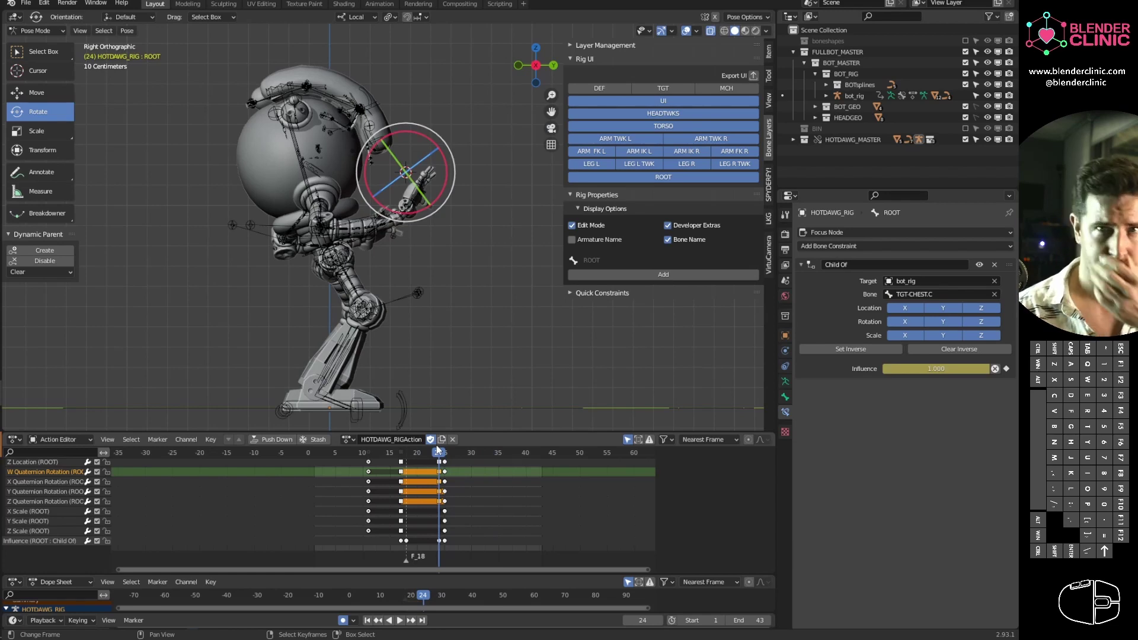
mouse_move(439, 458)
left_mouse_down()
mouse_move(398, 459)
mouse_move(440, 461)
left_mouse_up()
Delete all of the ROOT bone's keyframes at frame 25 and play the animation to check the result
right_click(446, 464)
right_click(446, 471, "shift")
middle_click_drag(476, 485, 483, 526)
right_click(452, 464)
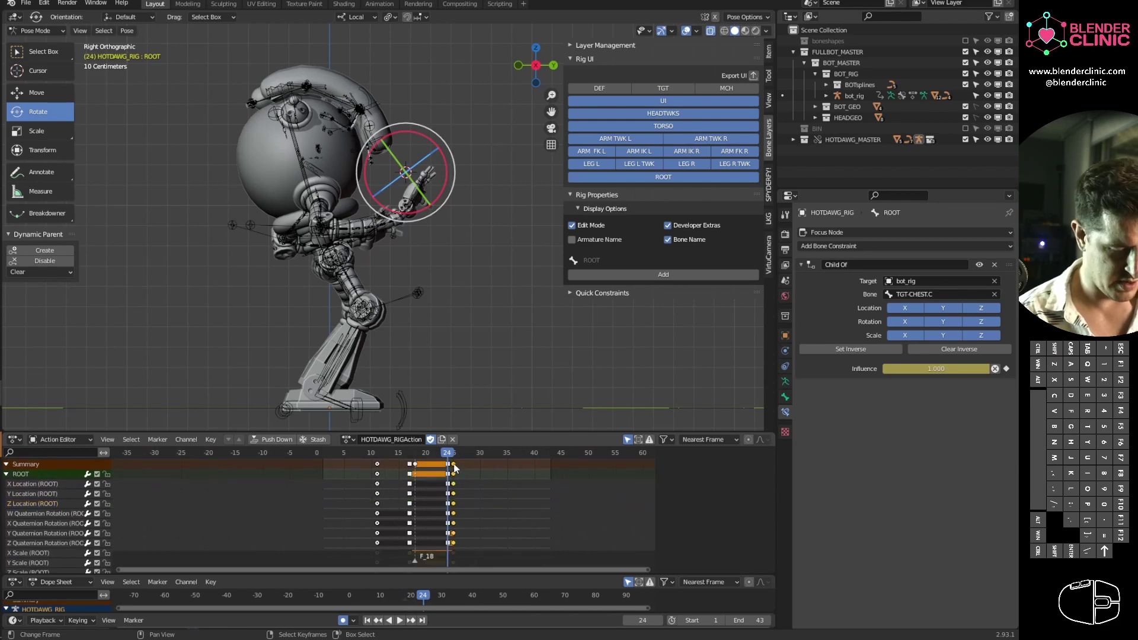
key("x")
left_click(456, 459)
key("space")
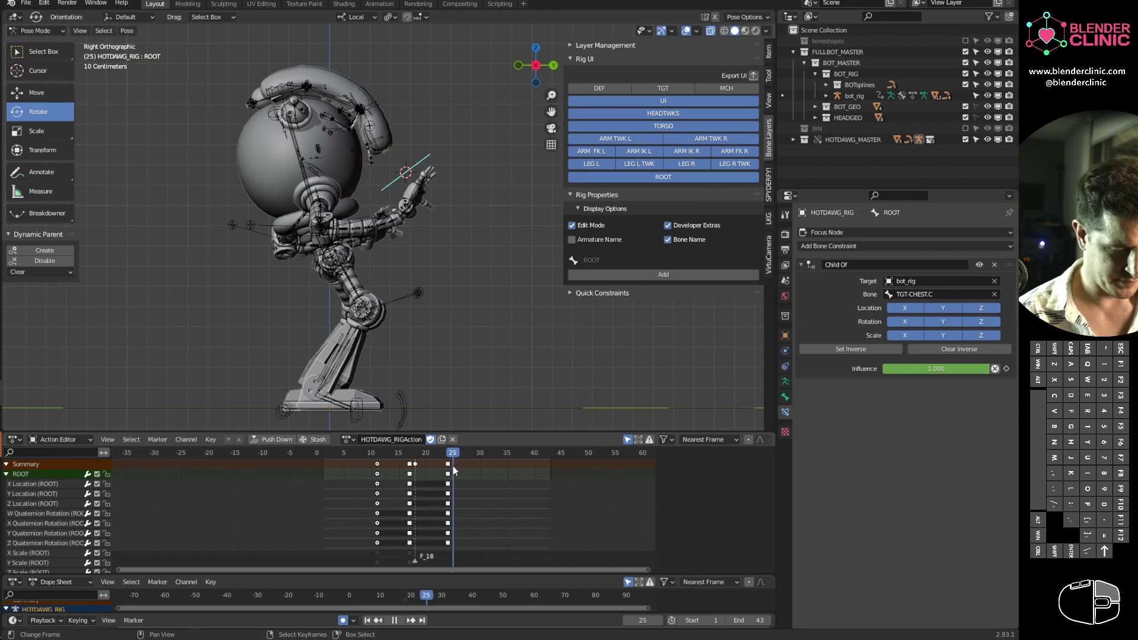
key("shift+space")
At frame 25, set the Child Of constraint's influence to 0 and scrub to frame 28 to check it
middle_click_drag(463, 484, 456, 464)
left_click(447, 453)
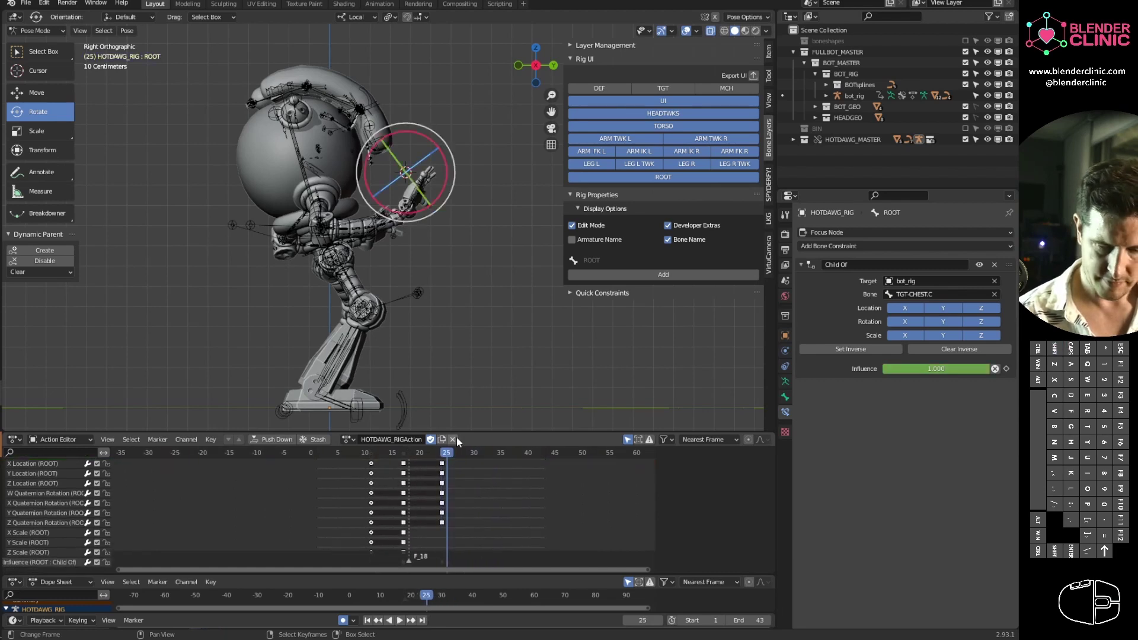
left_click_drag(928, 368, 821, 369)
left_click_drag(448, 454, 463, 446)
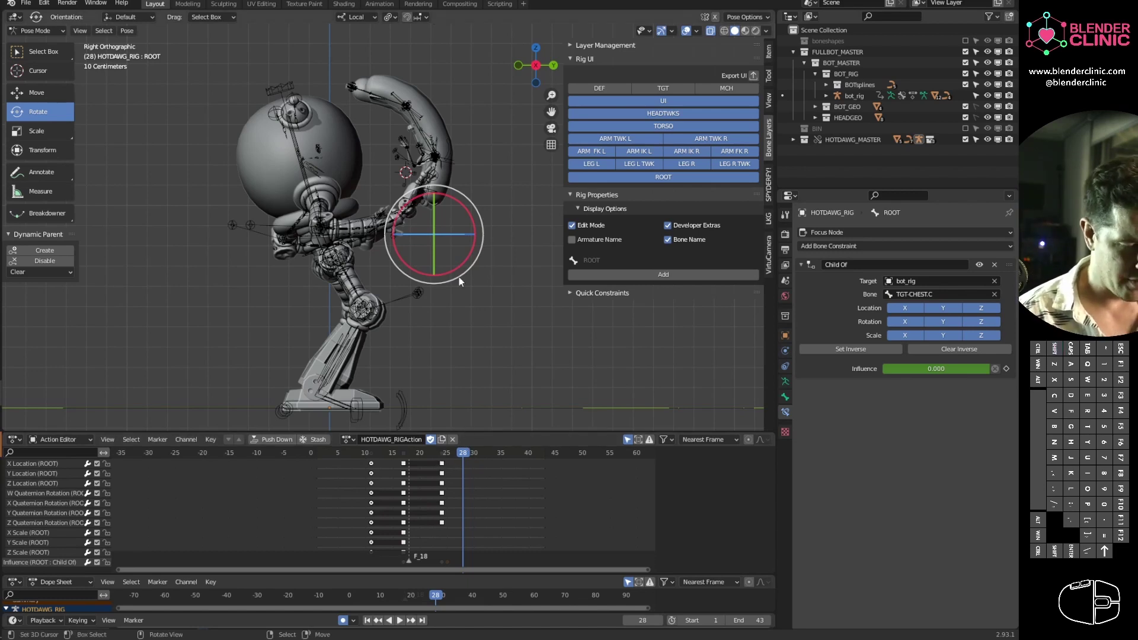
Remove the Child Of constraint from the ROOT bone and delete its leftover influence channel from the action
left_click(995, 264)
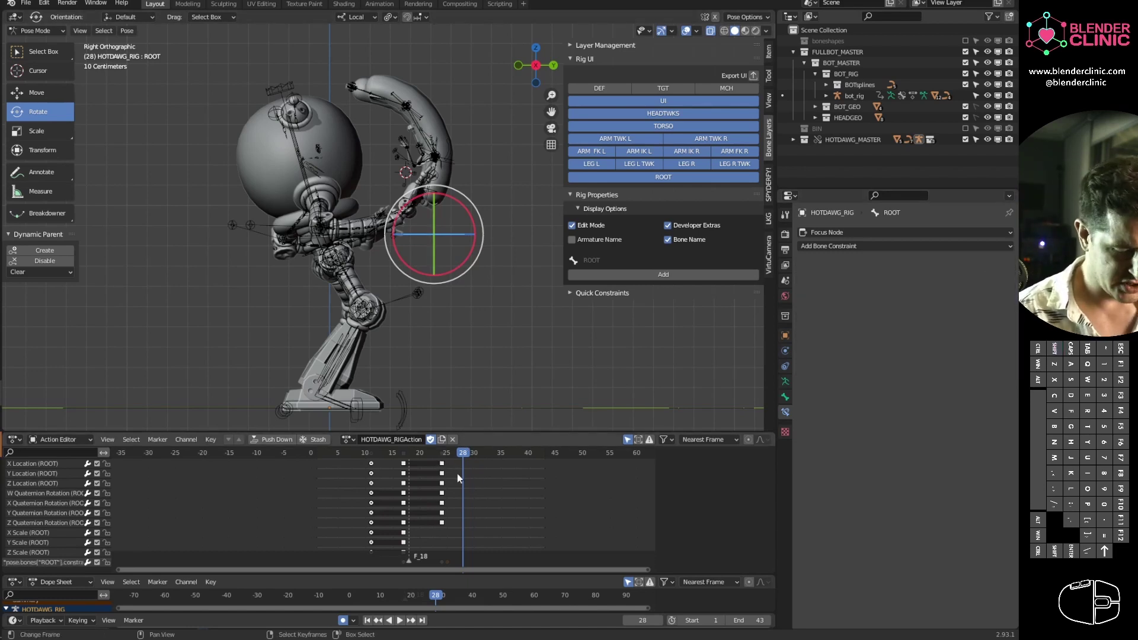
left_click(441, 464)
middle_click_drag(443, 468, 463, 511)
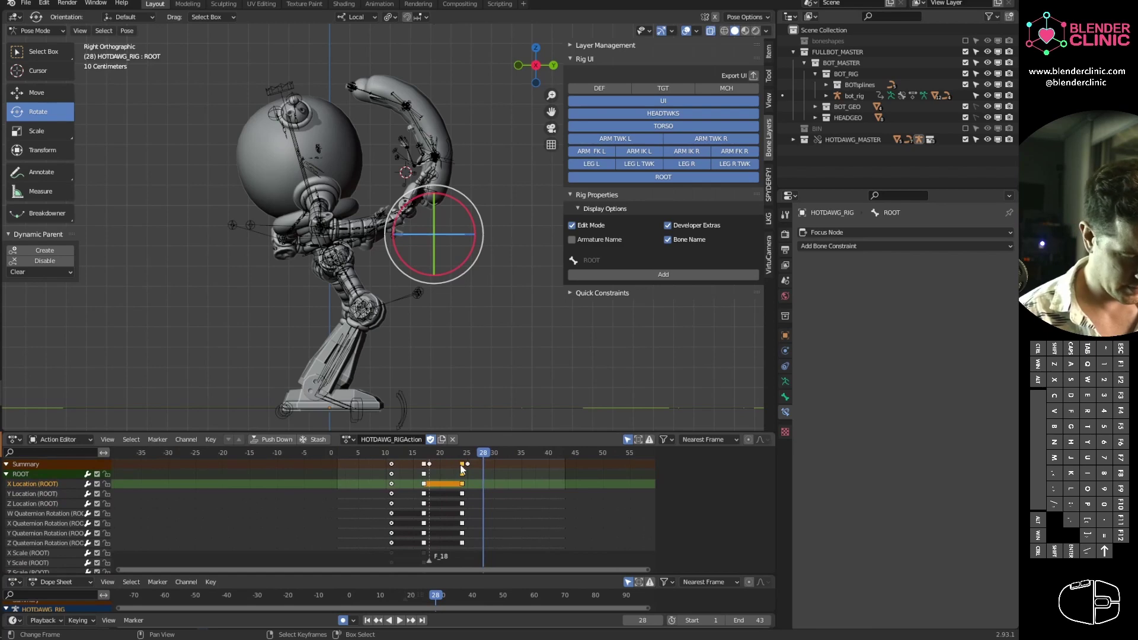
left_click(6, 475)
left_click(40, 483)
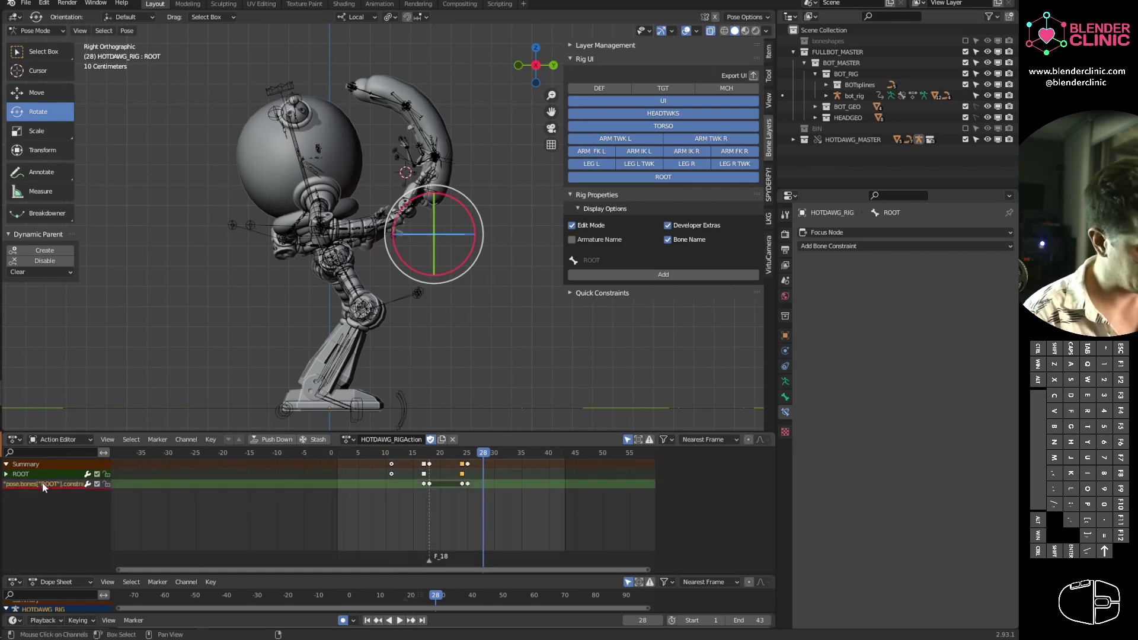
key("x")
key("space")
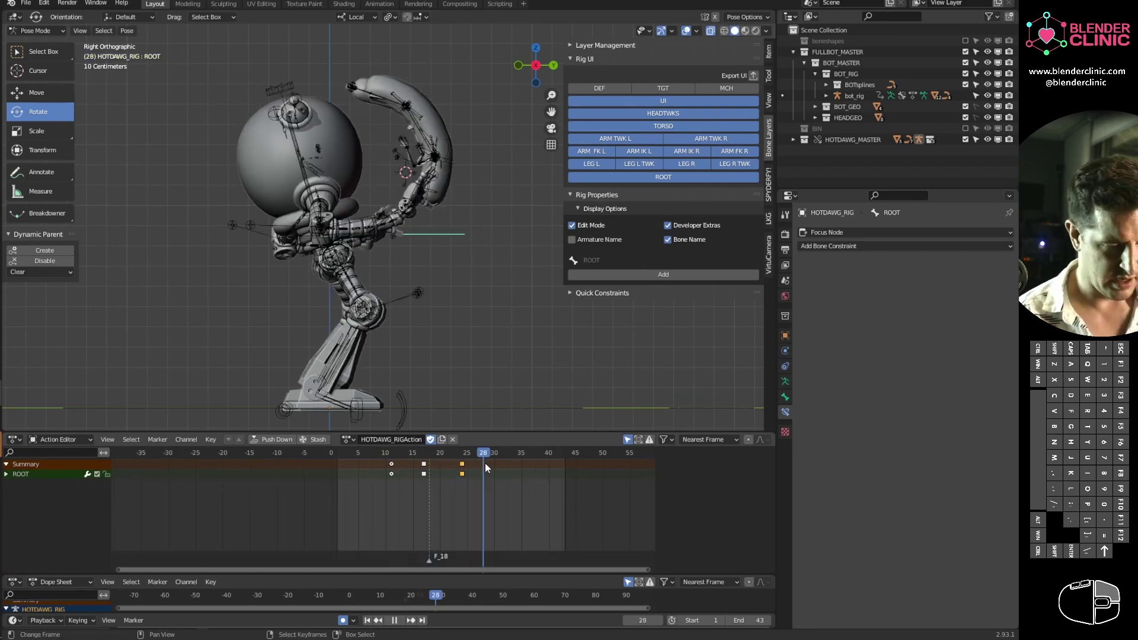
At frame 17, select bot_rig and HOTDAWG_RIG together and put both rigs in Pose Mode
left_click_drag(485, 463, 424, 463)
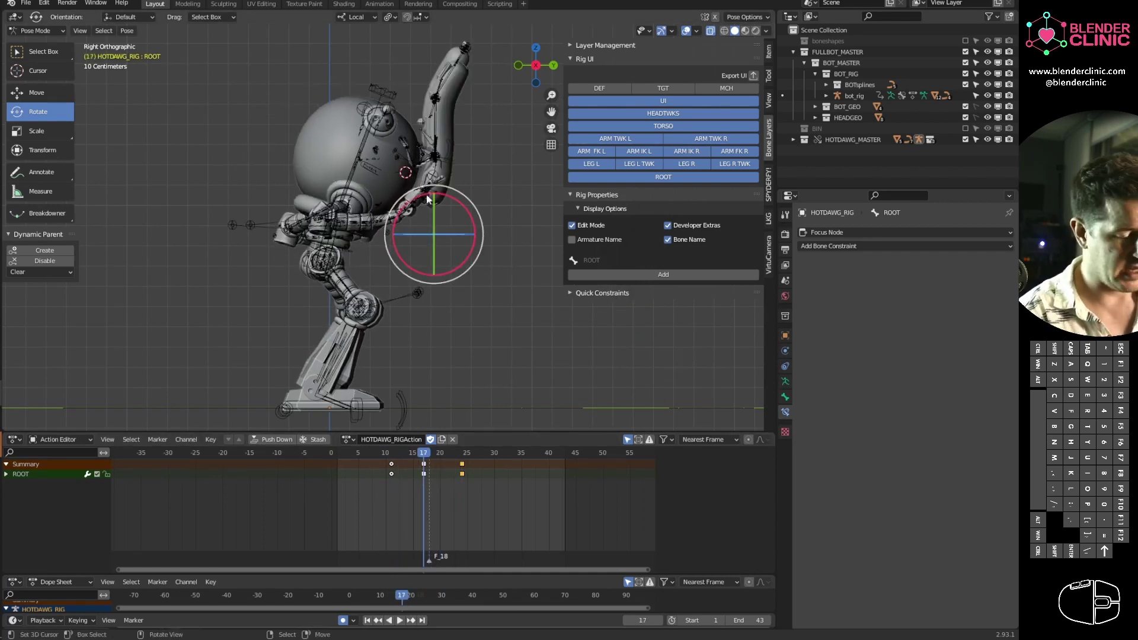
mouse_move(428, 277)
middle_mouse_down("shift")
mouse_move(414, 314)
mouse_move(409, 279)
middle_mouse_up("shift")
middle_click_drag(282, 377, 304, 353, "shift")
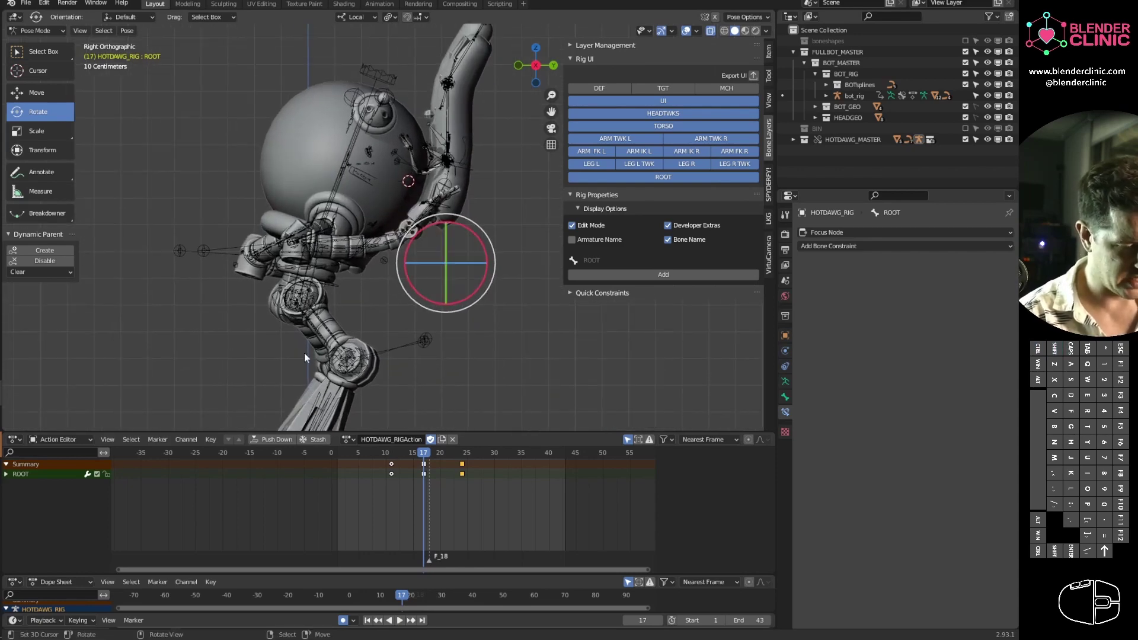
right_click(334, 283)
key("ctrl+Tab")
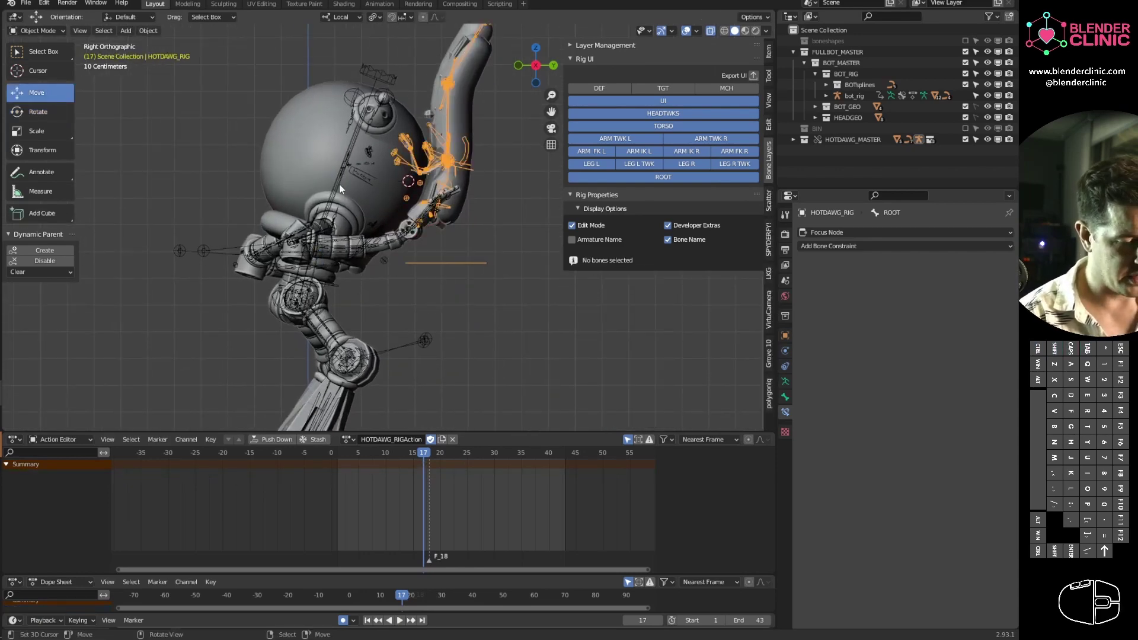
right_click(347, 179)
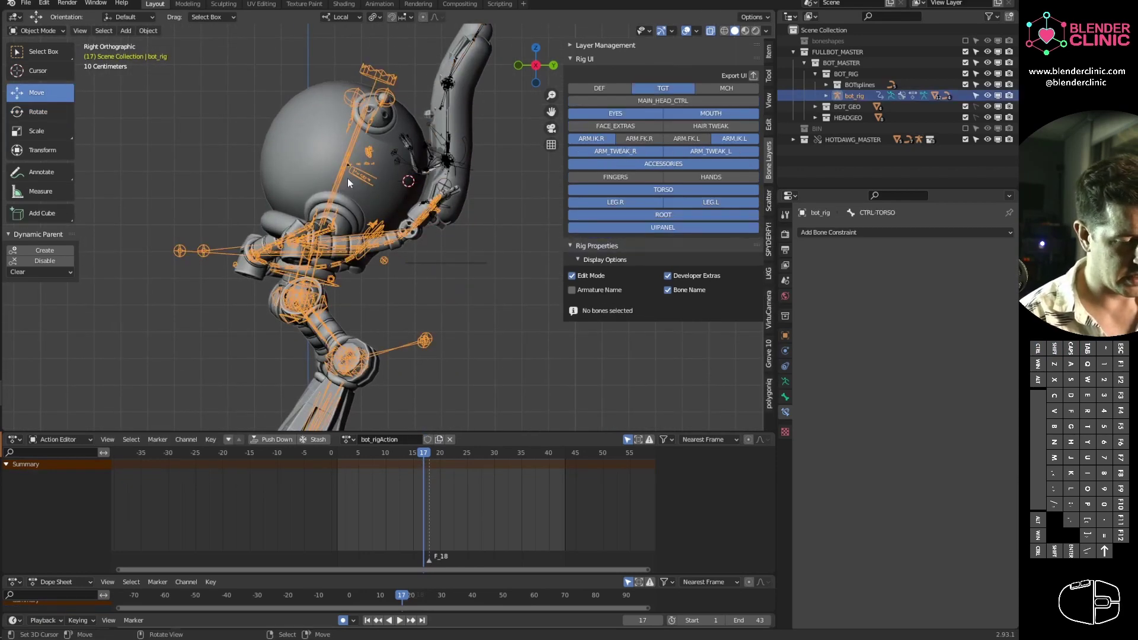
right_click(456, 263, "shift")
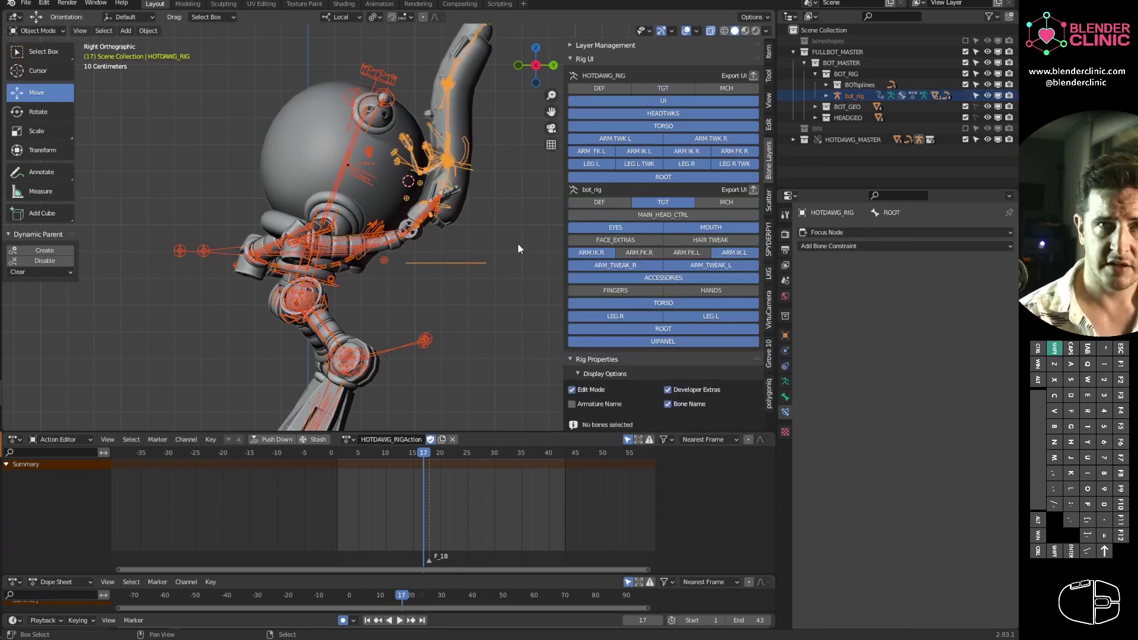
key("ctrl+Tab")
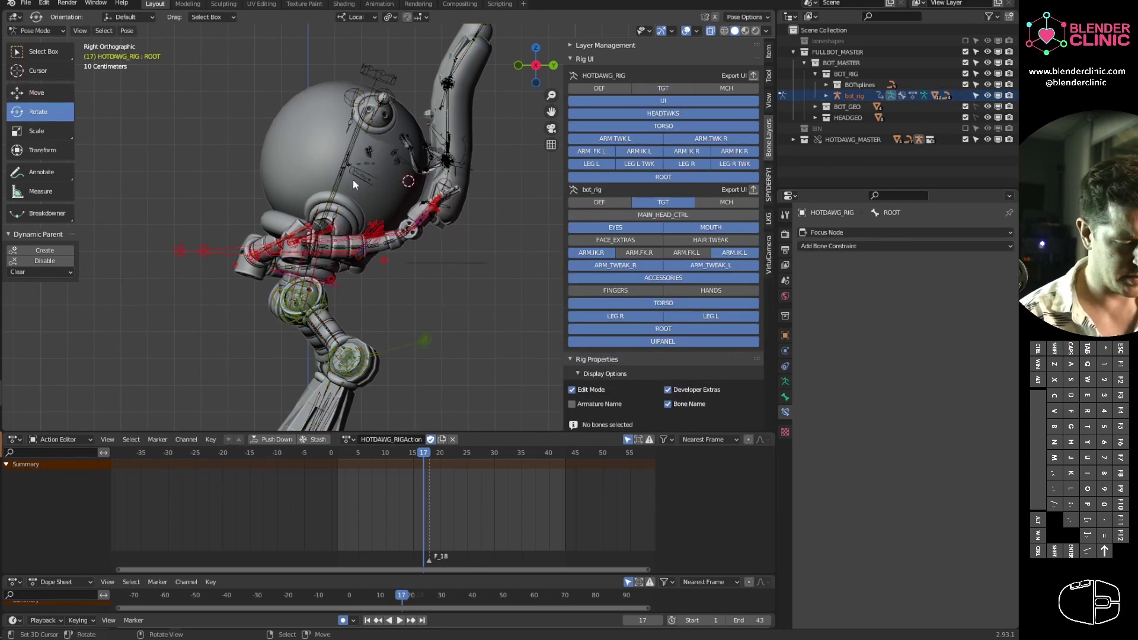
Create a dynamic parent from the robot's TGT-CHEST.C bone to the hot dog's ROOT bone at frame 17
right_click(337, 187)
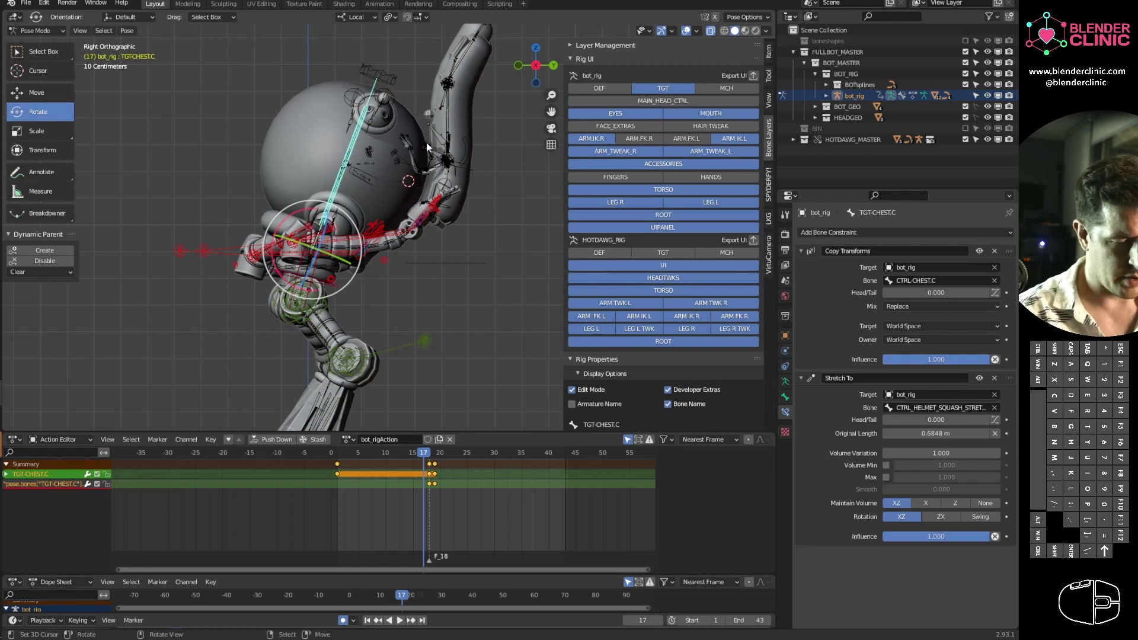
right_click(452, 262, "shift")
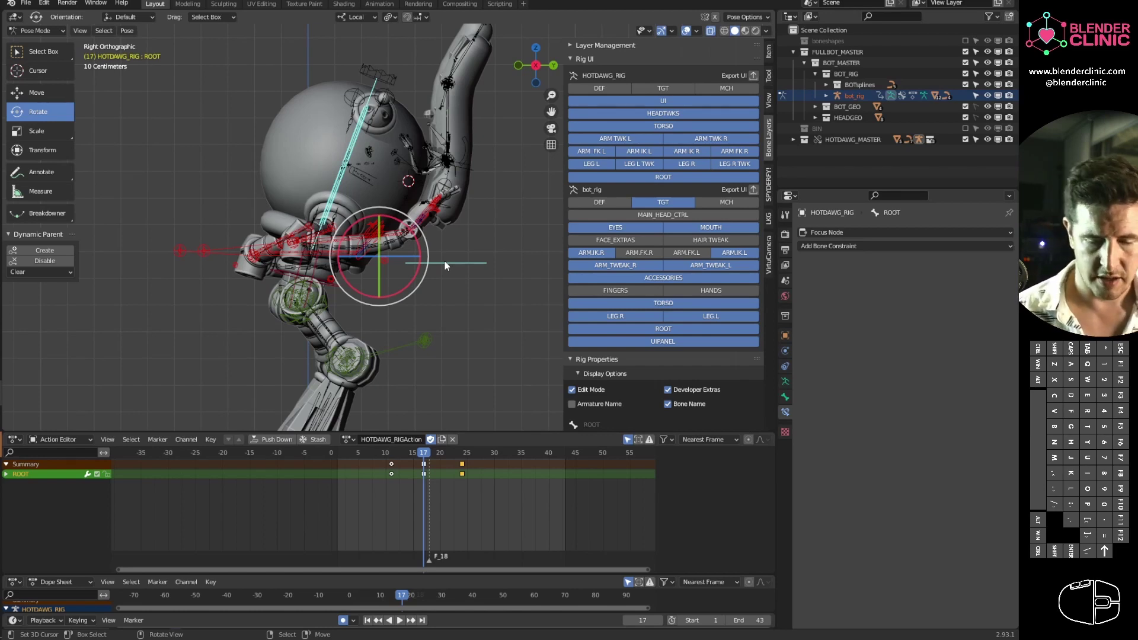
left_click(47, 252)
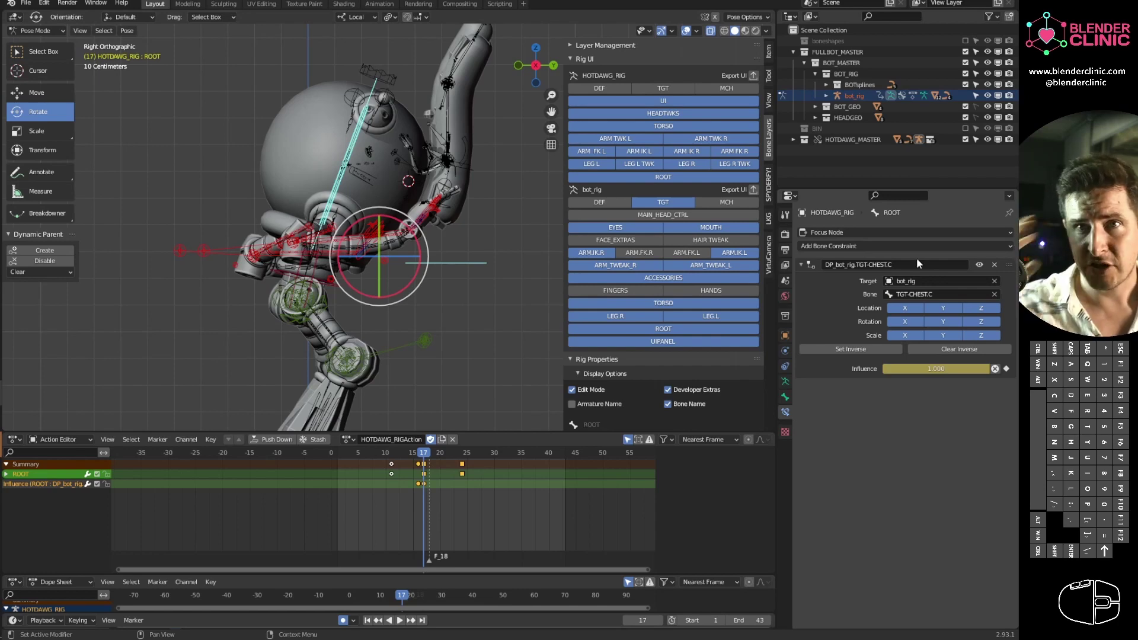
Disable the ROOT bone's dynamic parent at frame 24
left_click_drag(424, 454, 463, 456)
key("space")
key("space")
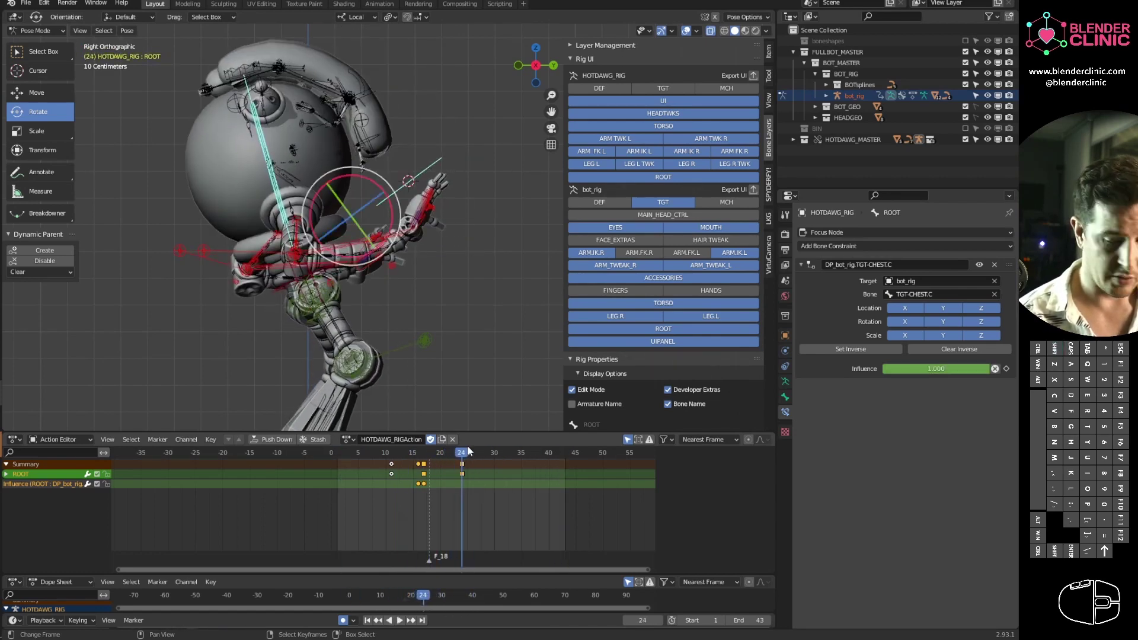
left_click(58, 262)
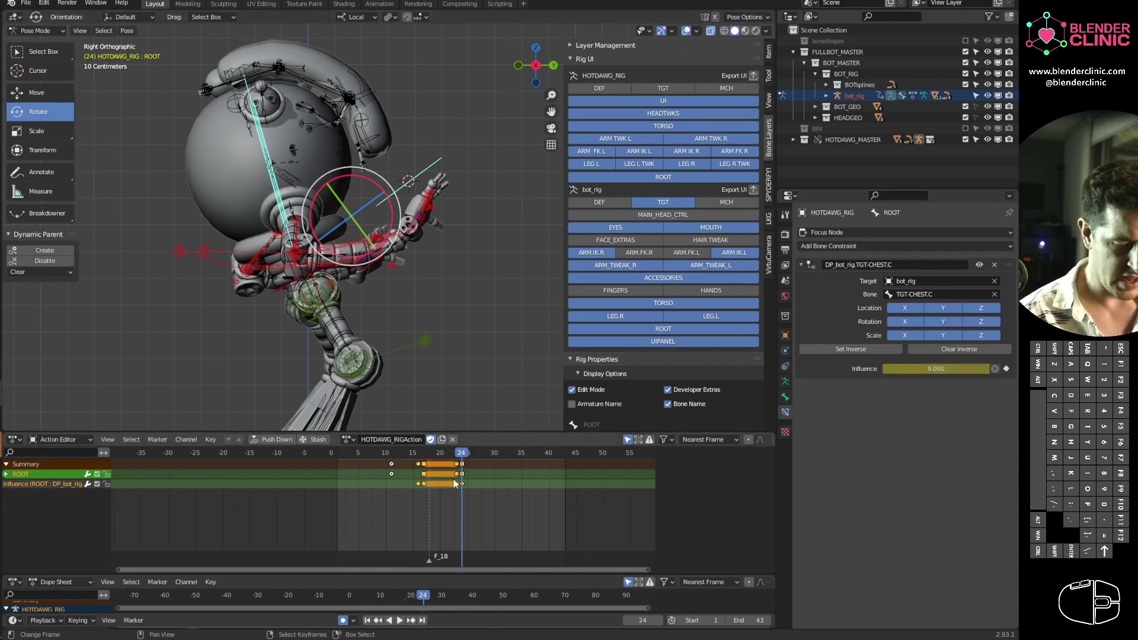
Rotate the robot's CTRL-TORSO bone so that the body leans farther backward, and scrub through the motion
left_click(284, 286)
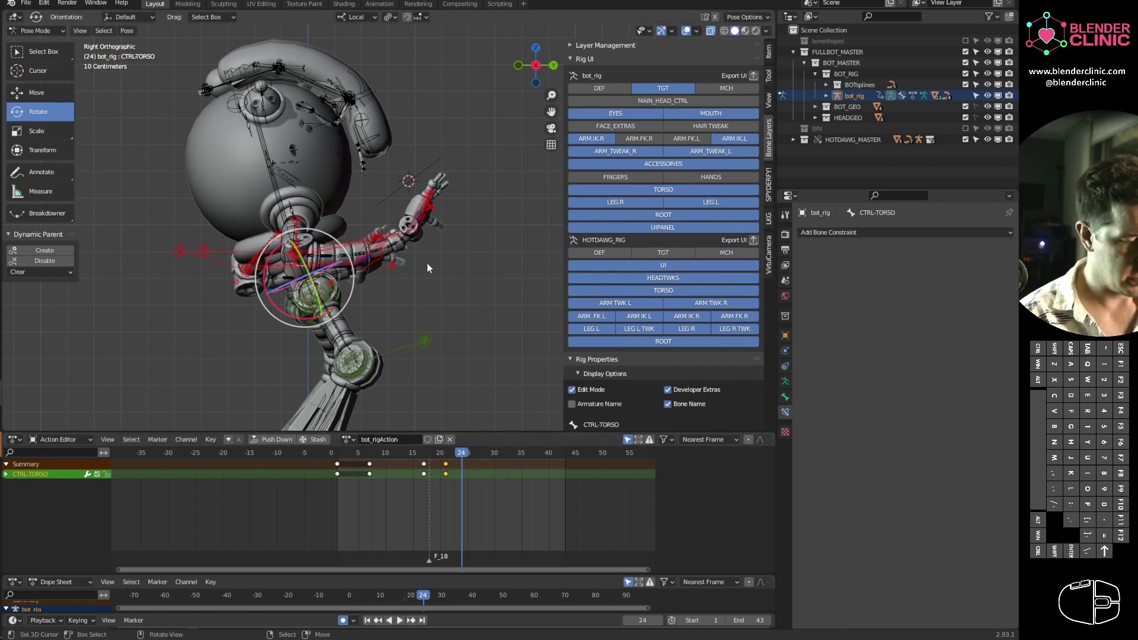
key("r")
left_click(351, 224)
left_click_drag(372, 466, 458, 469)
Move the last two CTRL-TORSO keyframes to frames 23 and 26
middle_click_drag(464, 486, 382, 497, "ctrl")
right_click(484, 464)
key("g")
left_click(506, 475)
middle_click_drag(382, 495, 405, 477, "ctrl")
right_click(389, 466)
key("g")
left_click(421, 469)
Scrub and play the animation from several views to check the hot dog's attachment and release
left_click_drag(379, 456, 287, 485)
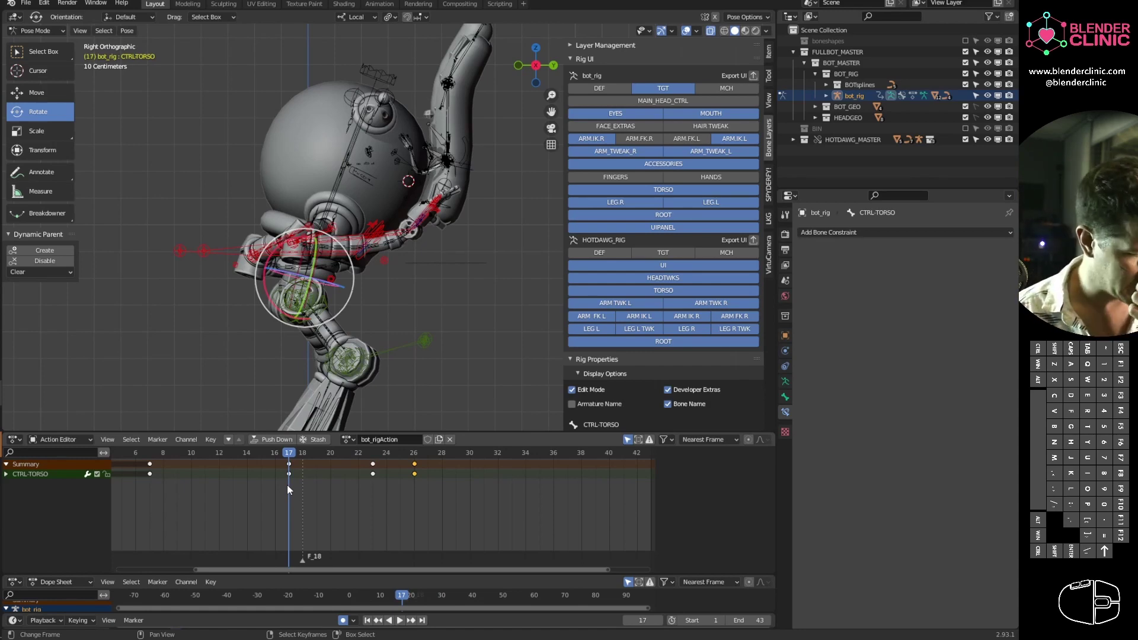
left_click_drag(287, 453, 119, 468)
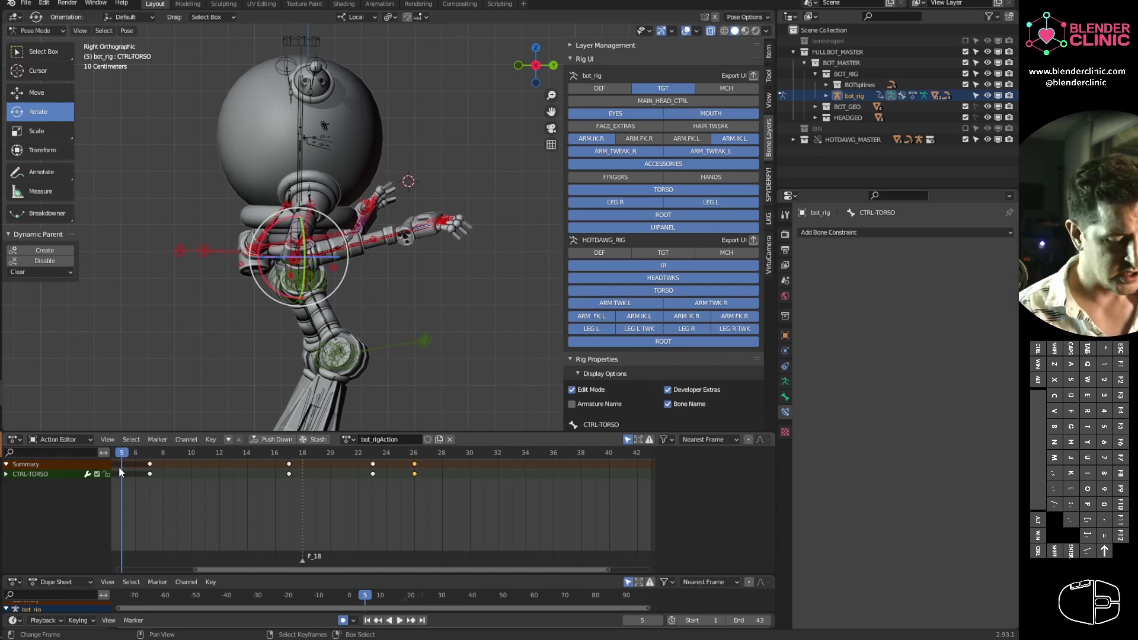
left_click_drag(118, 468, 525, 445)
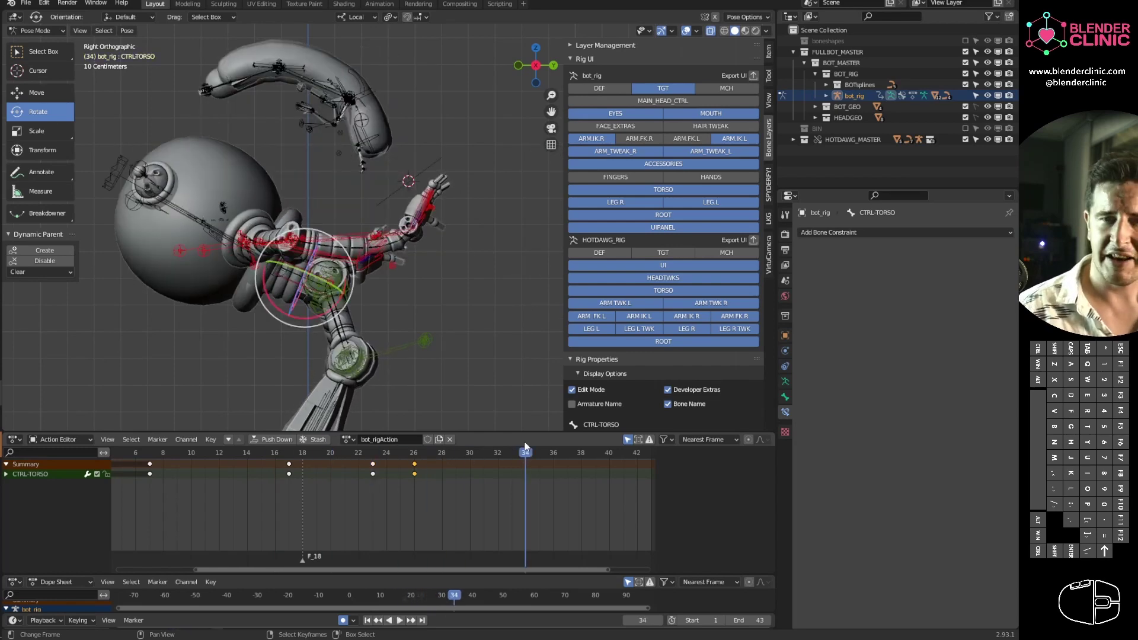
middle_click_drag(465, 241, 451, 286, "ctrl")
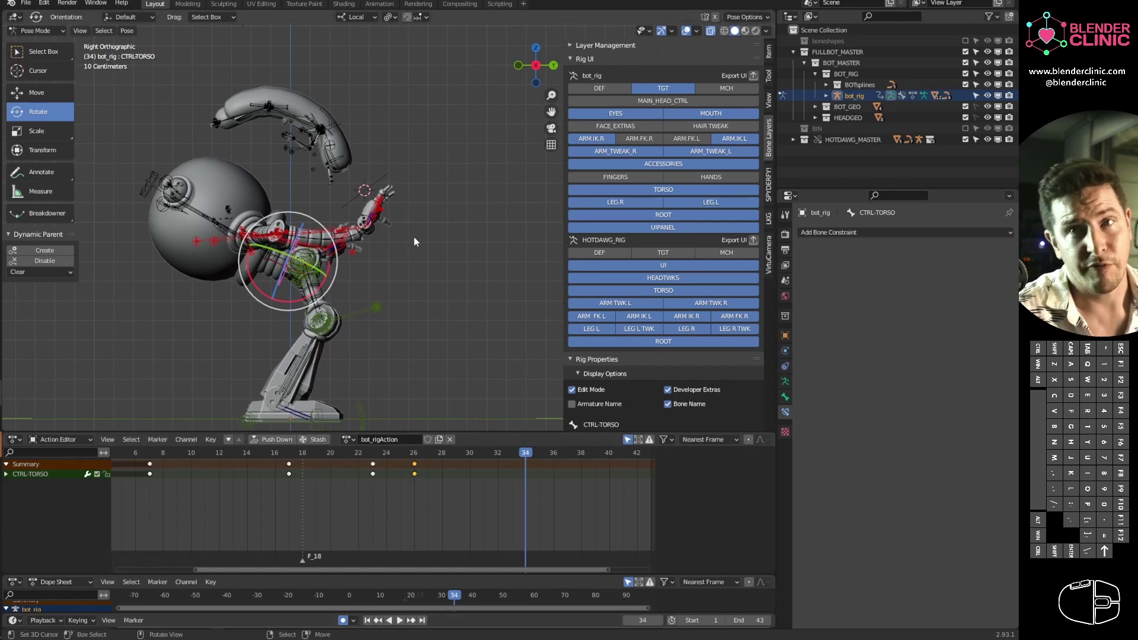
middle_click_drag(406, 247, 433, 278)
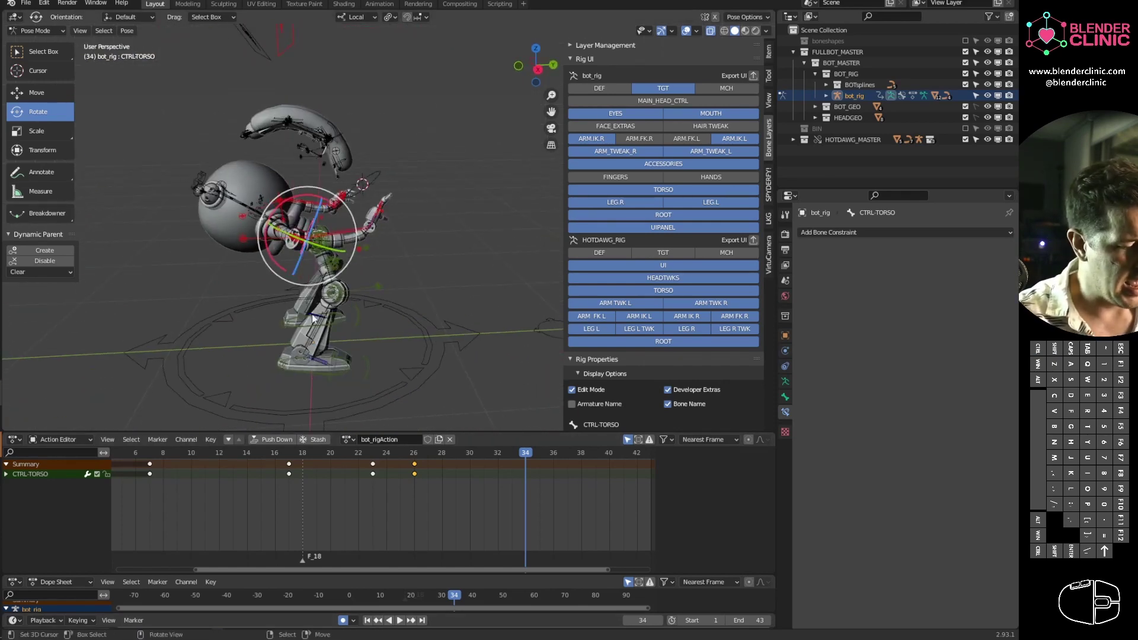
key("space")
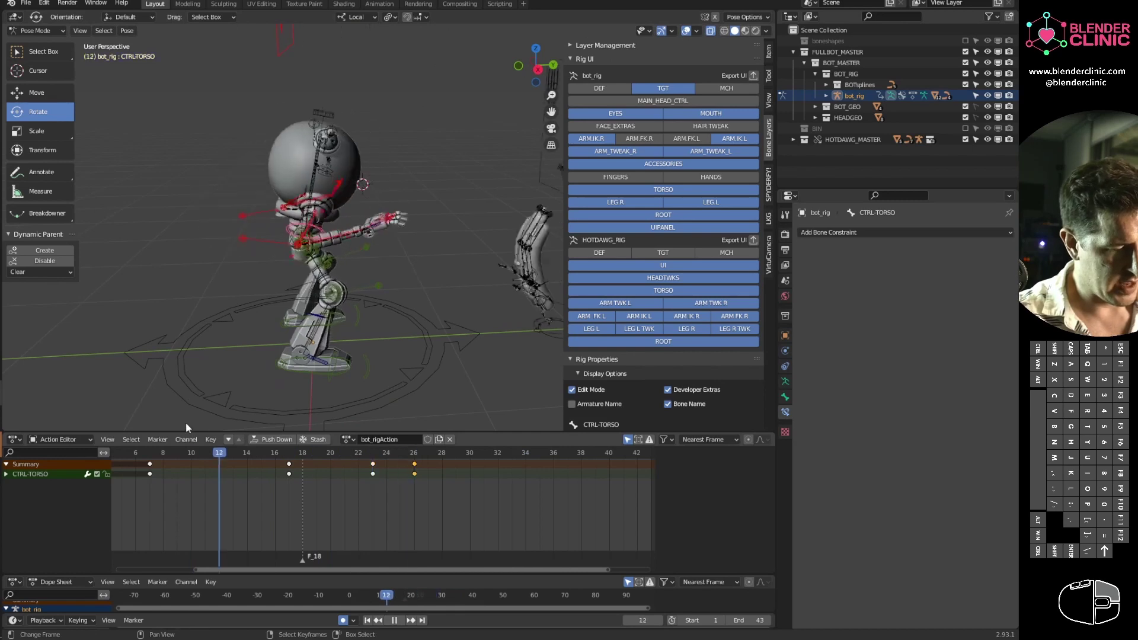
key("space")
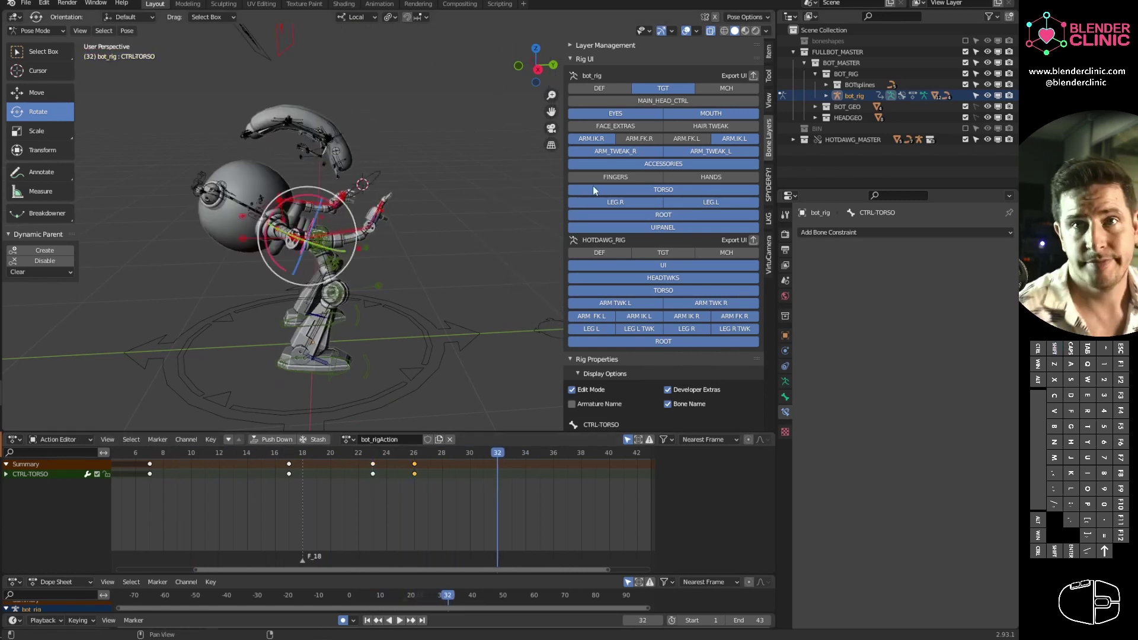